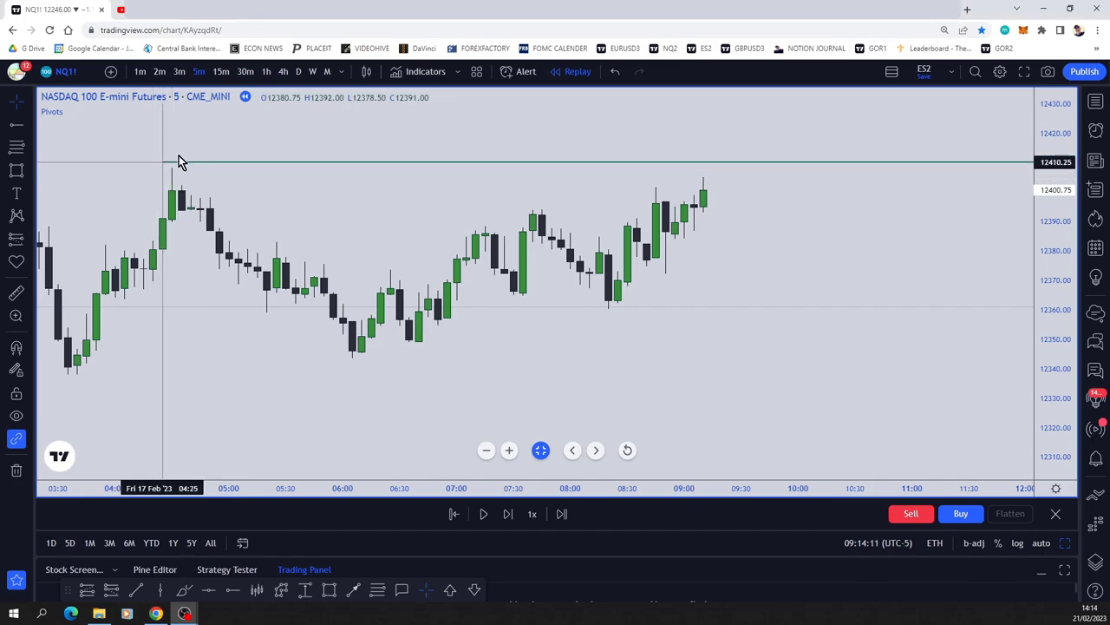
Step: Drag the resistance line to 12408.25 so it sits on the morning high
{"action": "left_click_drag", "start_coordinate": [181, 157], "coordinate": [167, 169]}
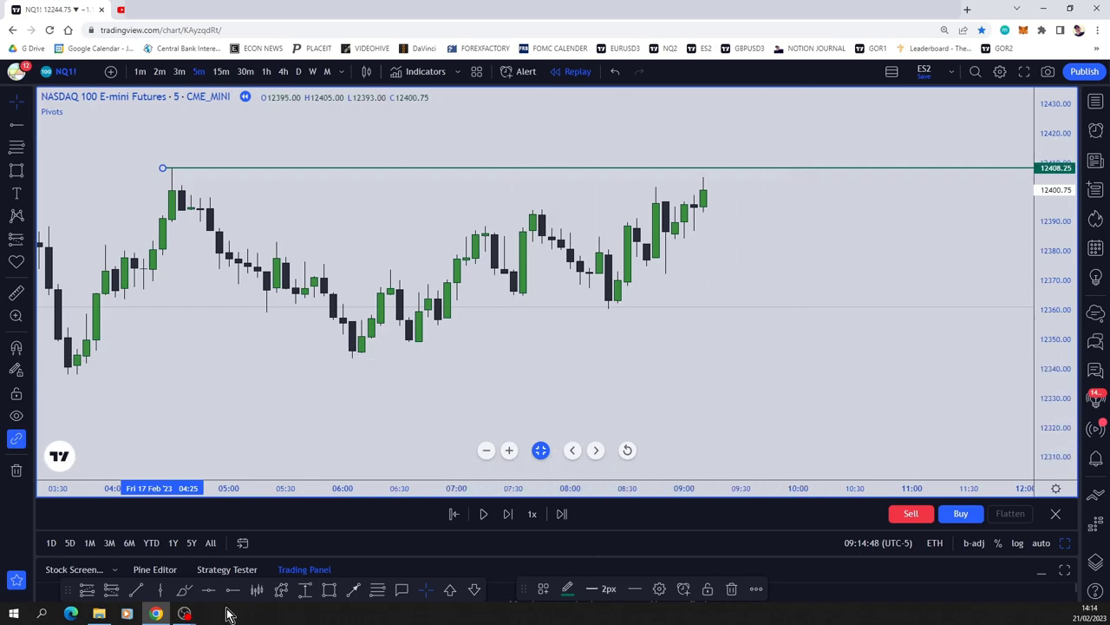
Step: Draw a zigzag from the 06:00 low through the 07:15, 08:20 and 08:50 swings to the latest high
{"action": "left_click", "coordinate": [281, 593]}
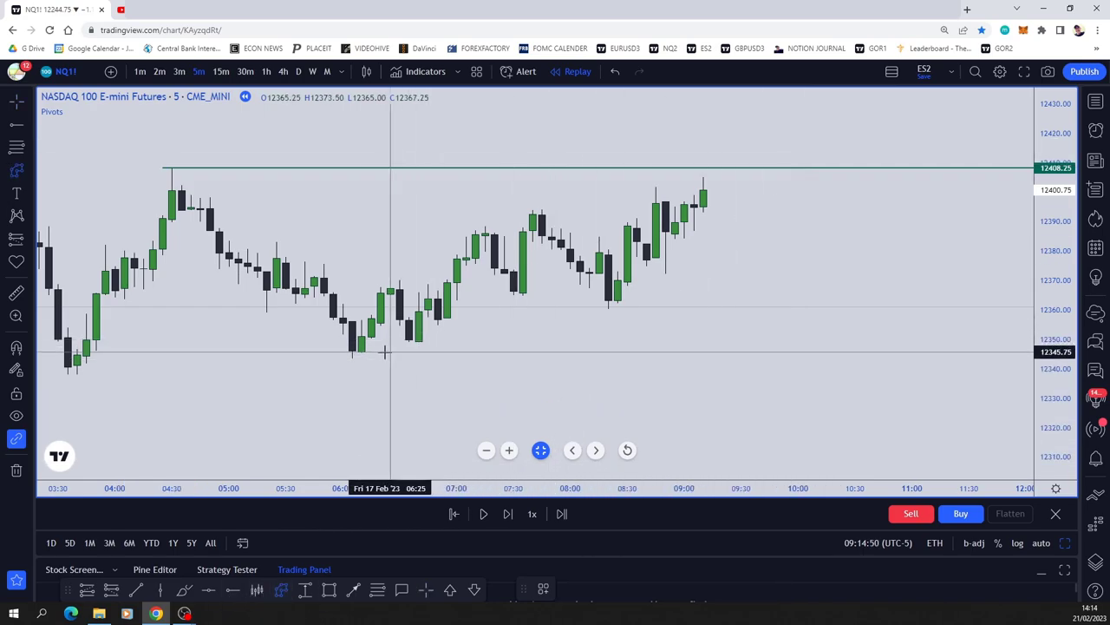
{"action": "left_click", "coordinate": [353, 360]}
{"action": "left_click", "coordinate": [391, 269]}
{"action": "left_click", "coordinate": [418, 346]}
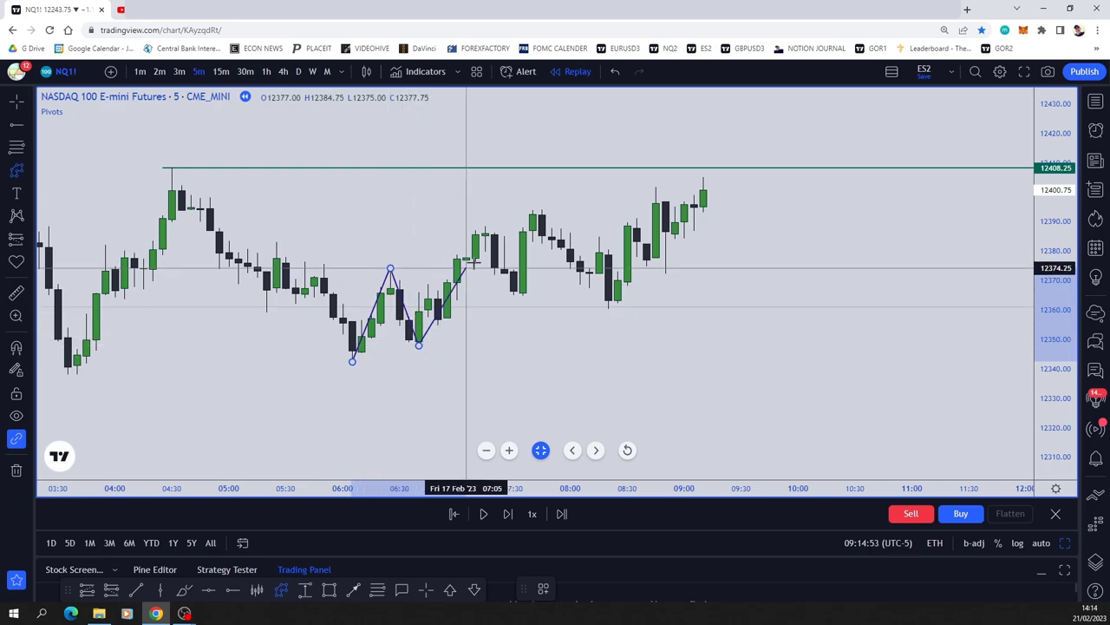
{"action": "left_click", "coordinate": [485, 218]}
{"action": "left_click", "coordinate": [514, 303]}
{"action": "left_click", "coordinate": [541, 203]}
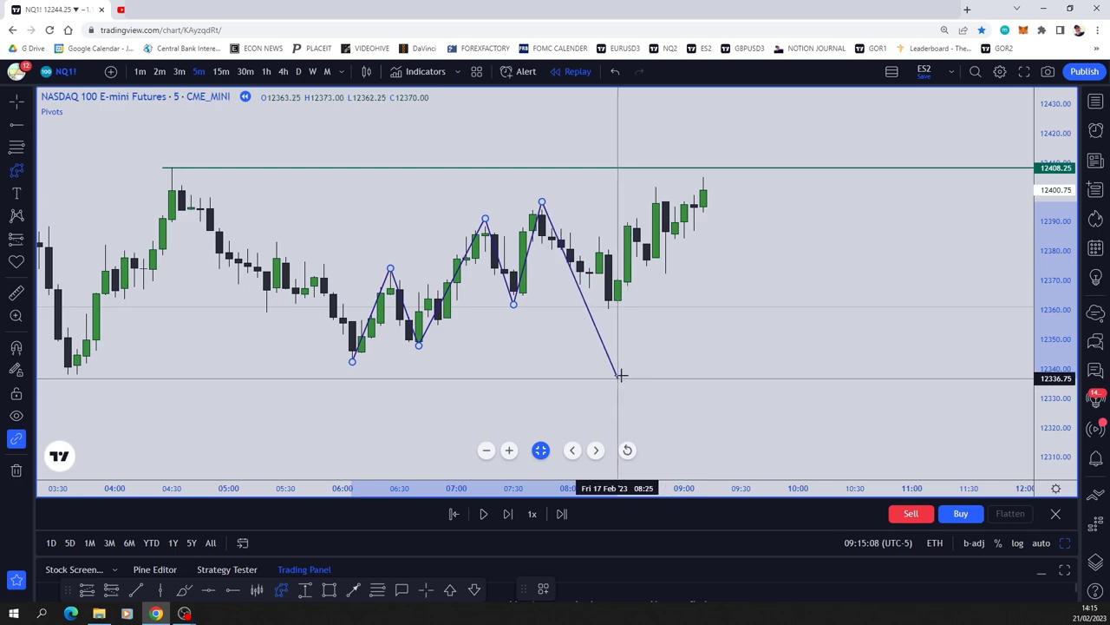
{"action": "left_click", "coordinate": [608, 307]}
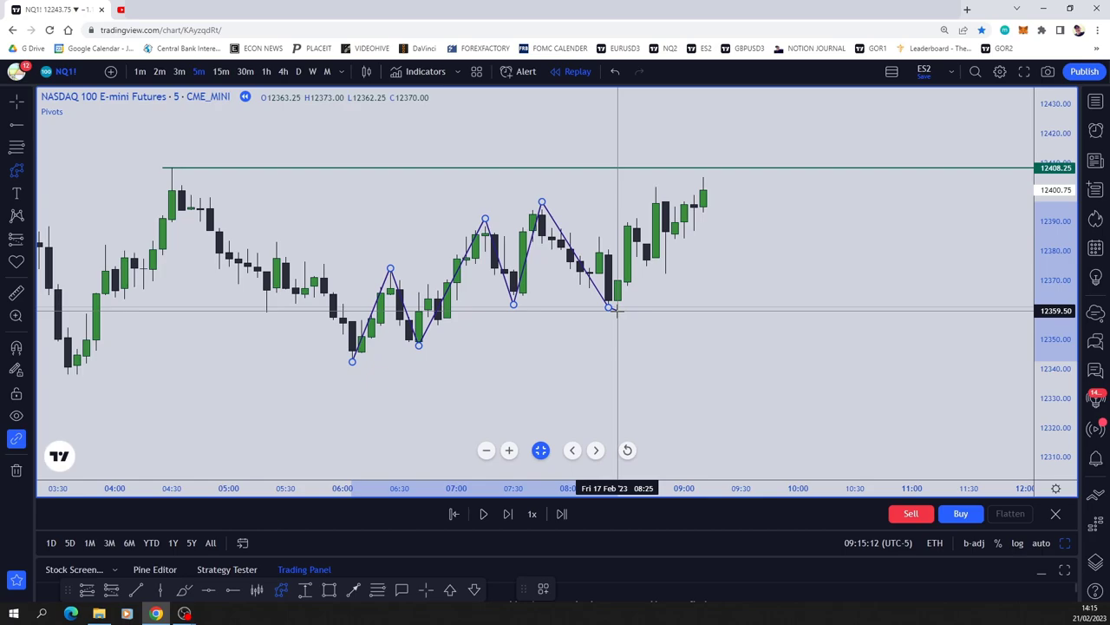
{"action": "left_click", "coordinate": [655, 188]}
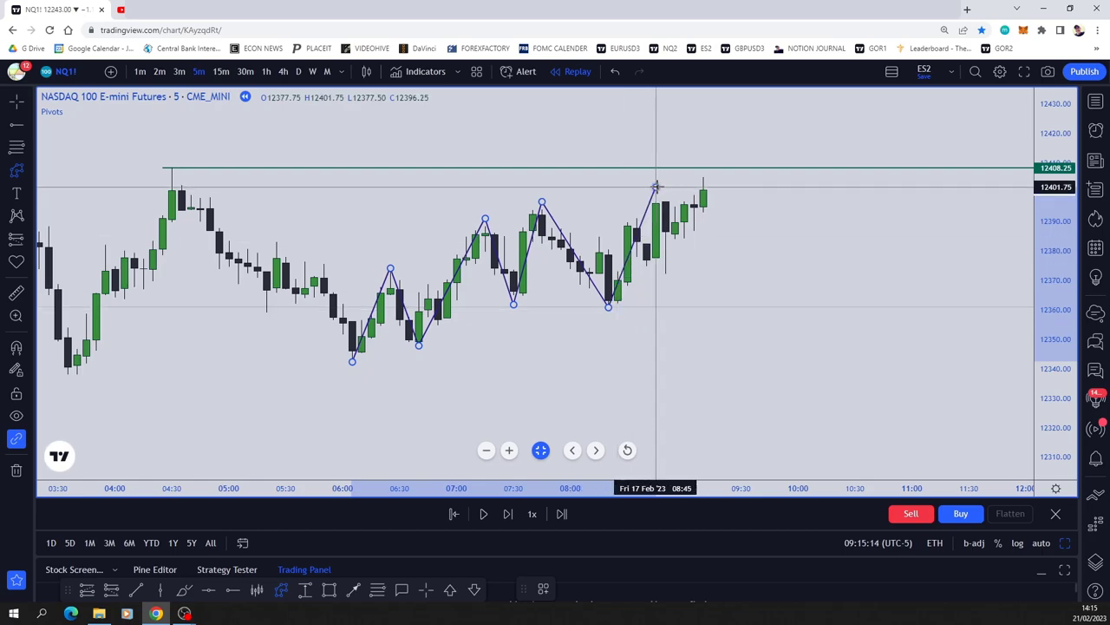
{"action": "left_click", "coordinate": [665, 276]}
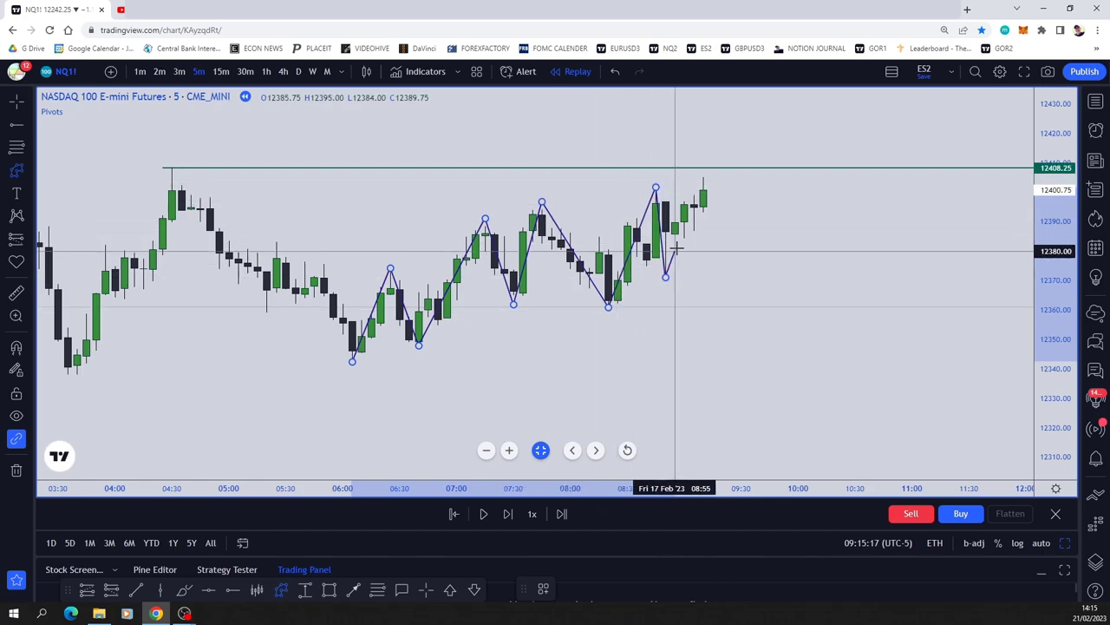
{"action": "double_click", "coordinate": [704, 181]}
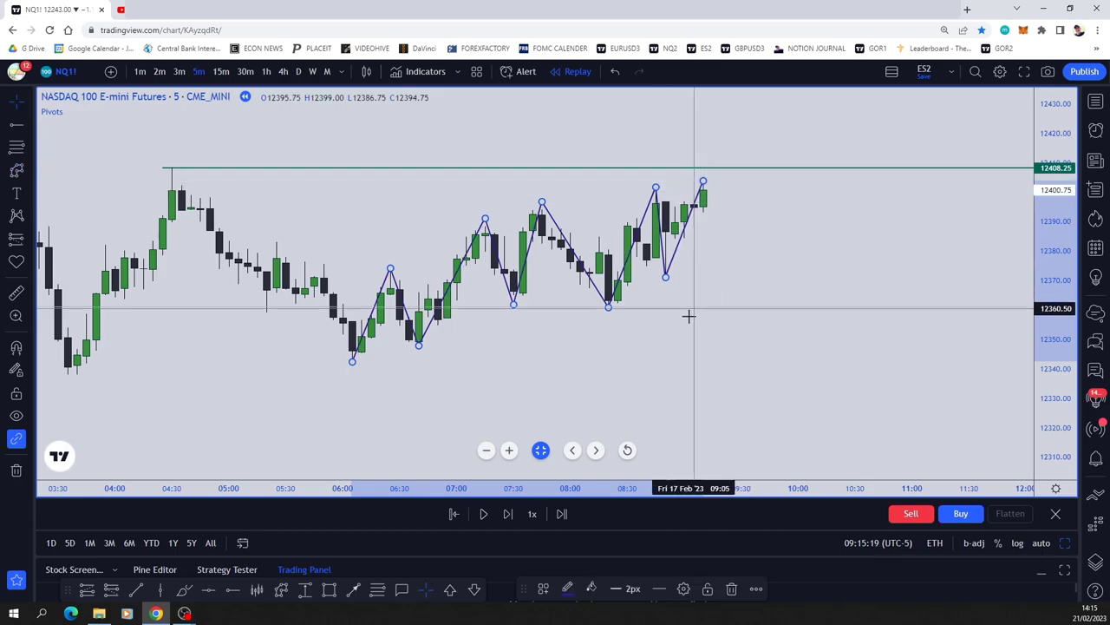
Step: Replay eight bars forward as price spikes to 12423.75, then drops to about 12350
{"action": "left_click", "coordinate": [509, 513]}
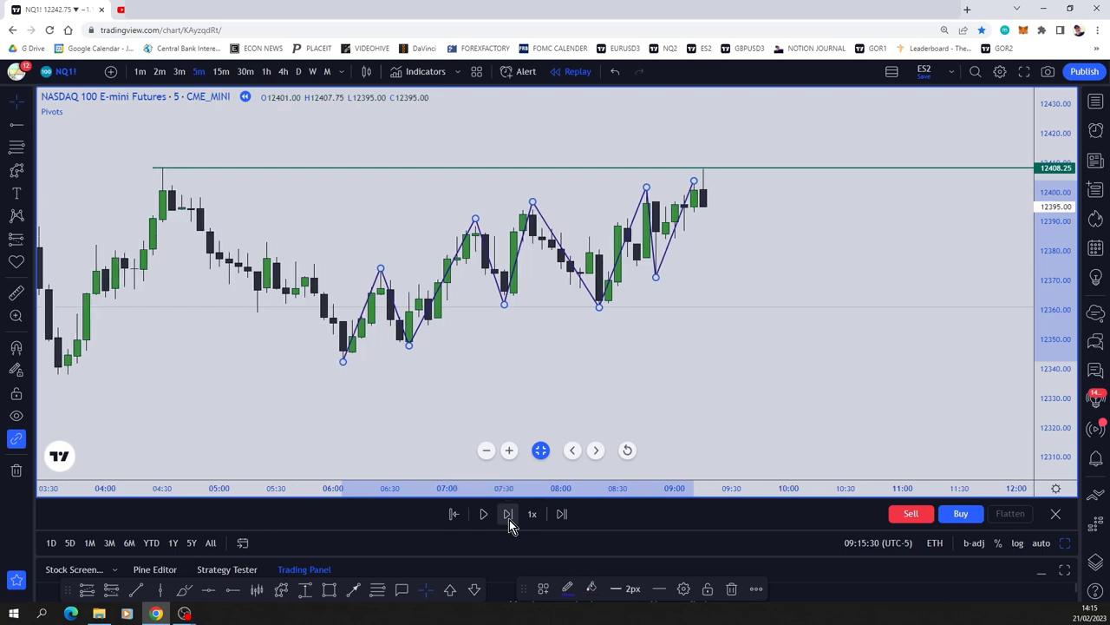
{"action": "left_click", "coordinate": [510, 513]}
{"action": "left_click", "coordinate": [509, 520]}
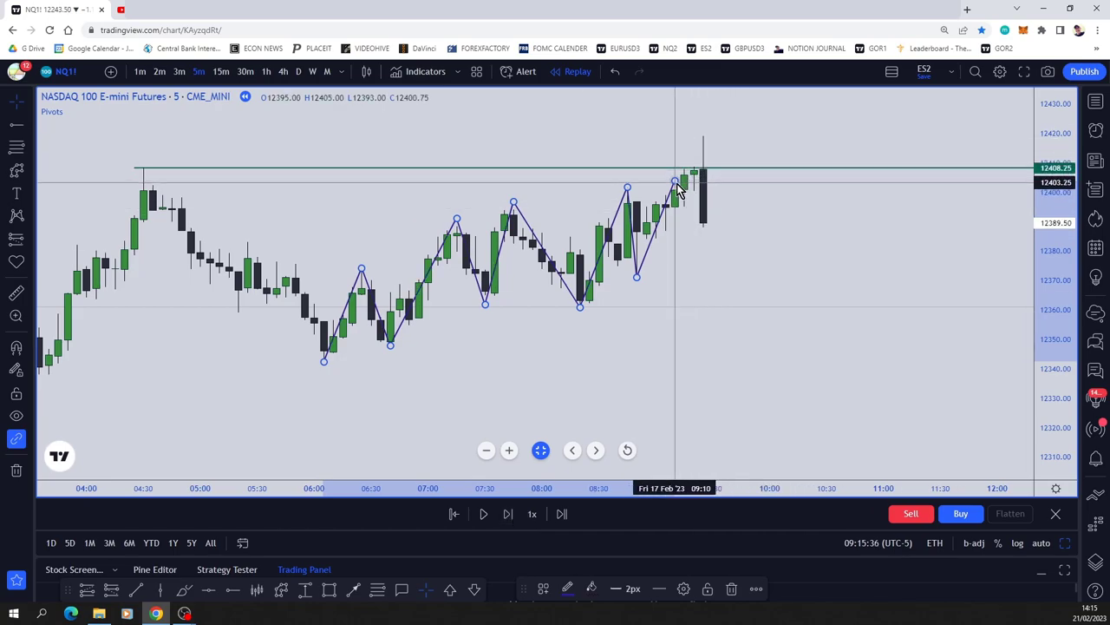
{"action": "left_click", "coordinate": [508, 516]}
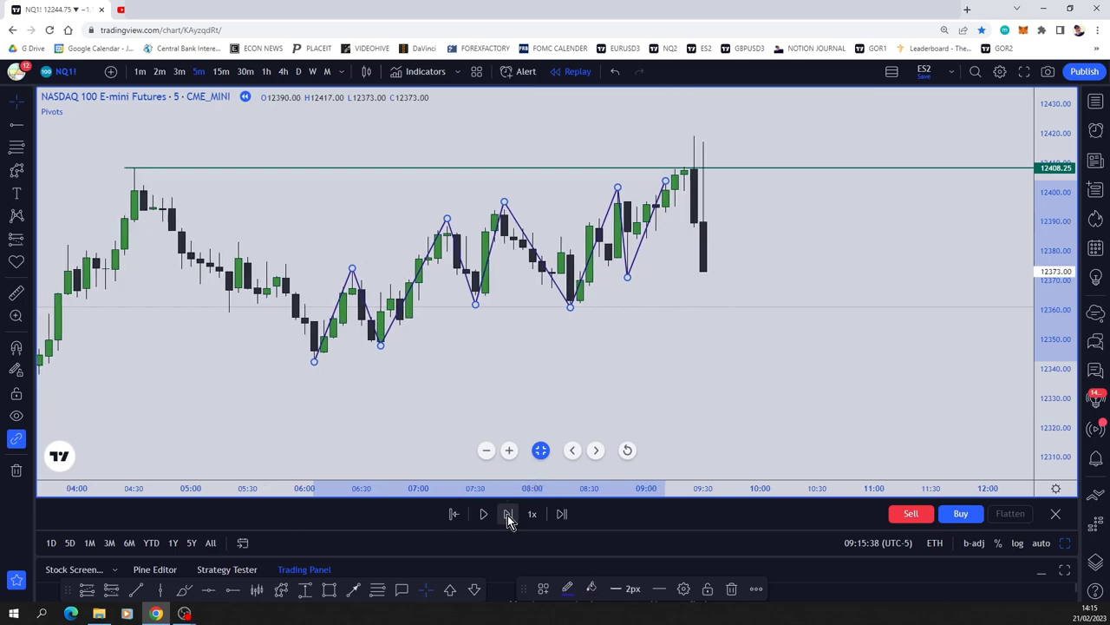
{"action": "left_click", "coordinate": [508, 516]}
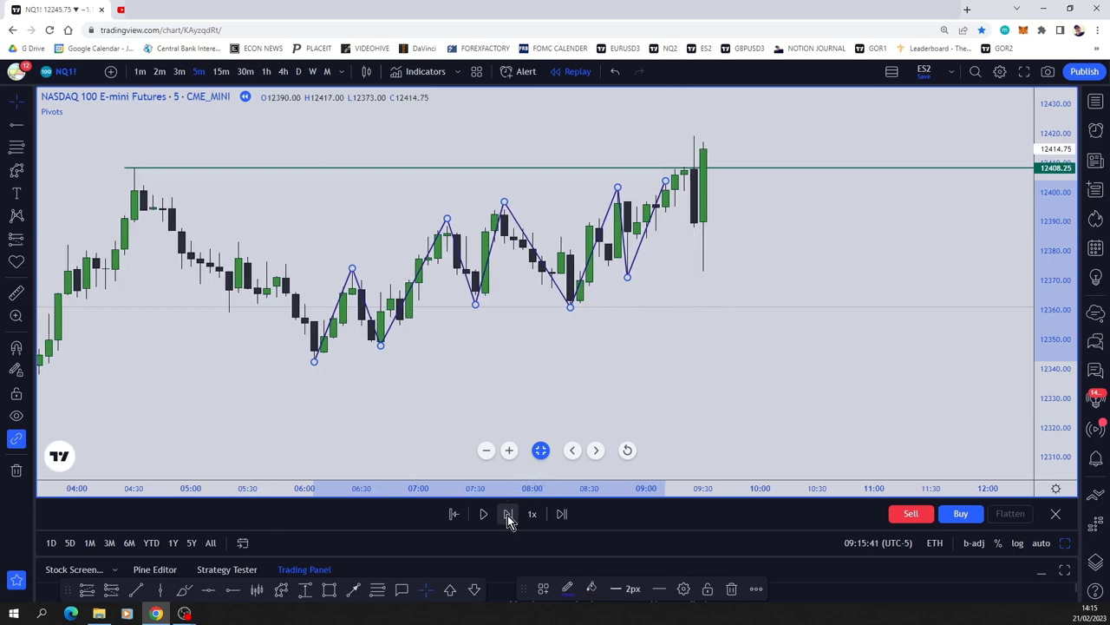
{"action": "left_click", "coordinate": [508, 516]}
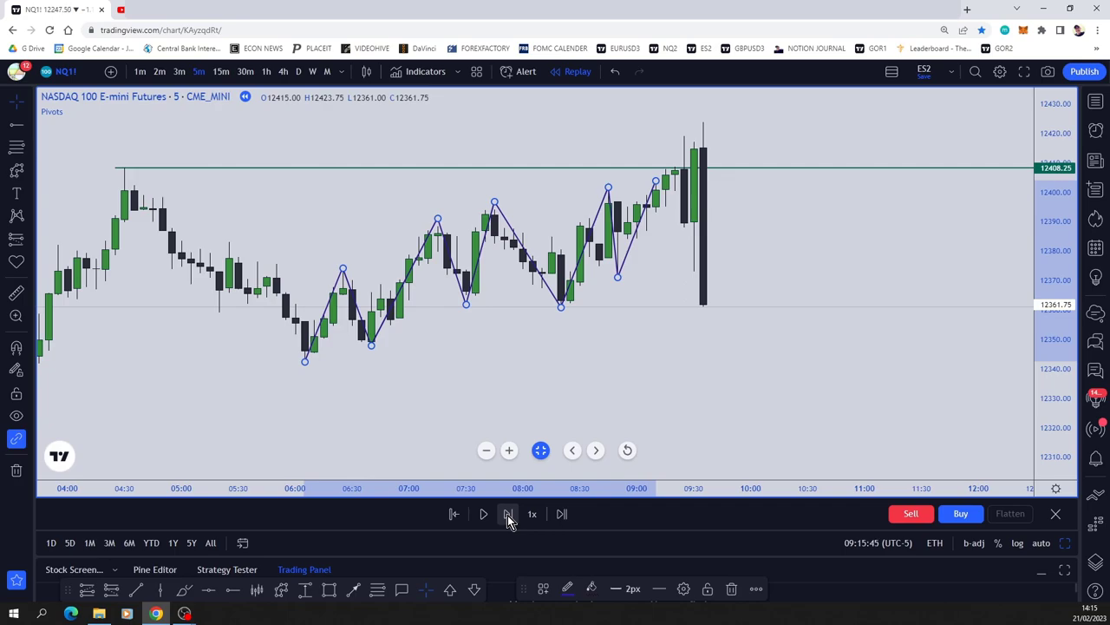
{"action": "left_click", "coordinate": [508, 516]}
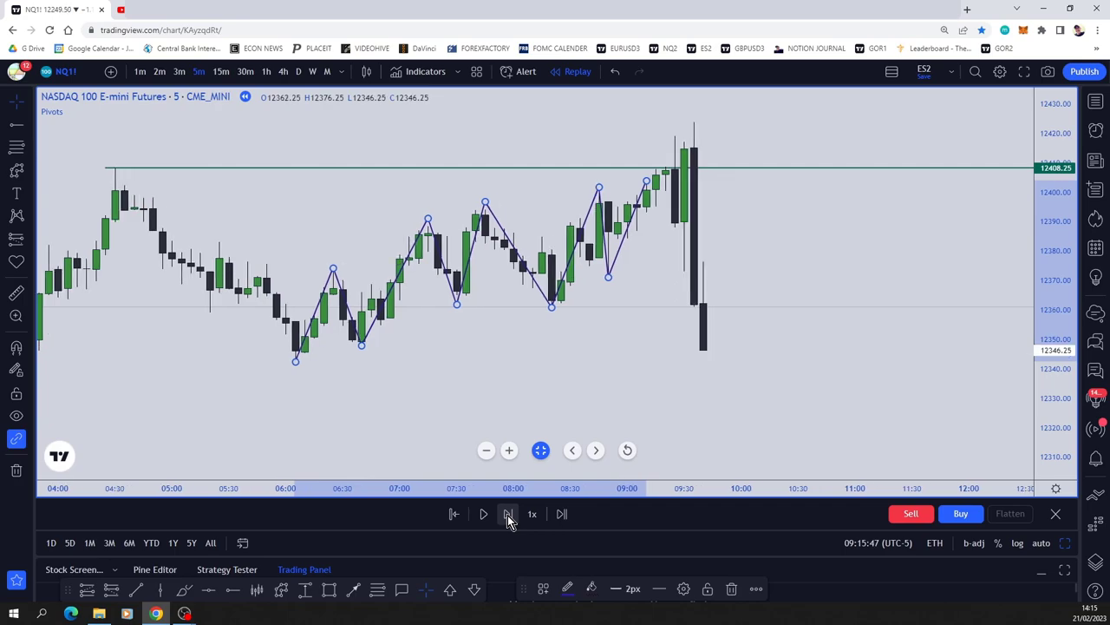
{"action": "left_click", "coordinate": [509, 516]}
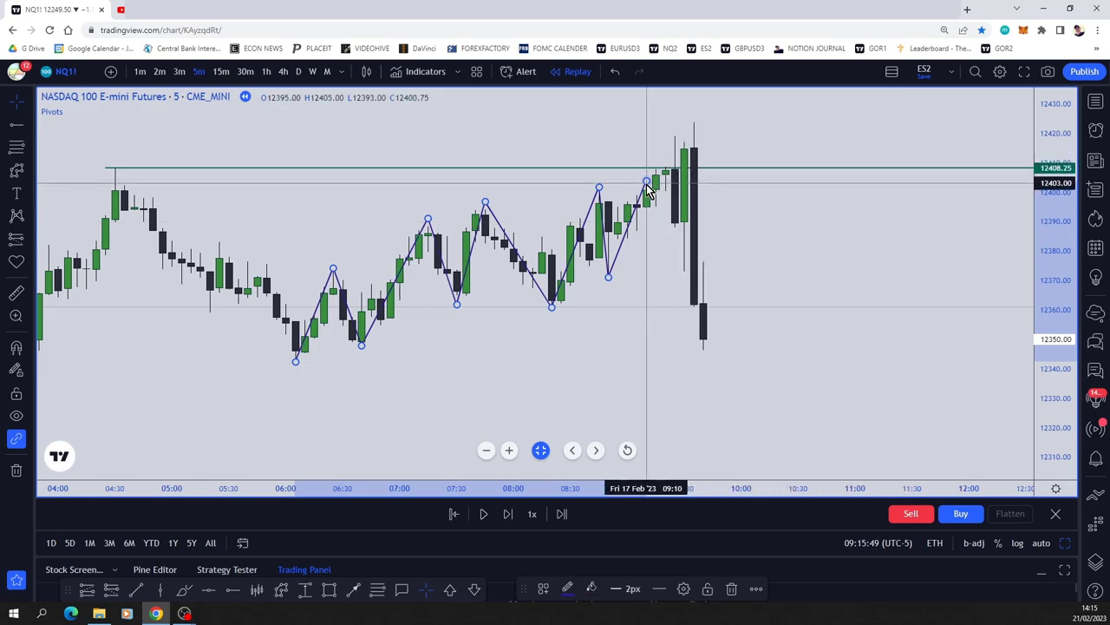
Step: Extend the zigzag to the 12423.75 high and draw a down-up-down pattern ending at the 12346 low
{"action": "left_click_drag", "start_coordinate": [646, 182], "coordinate": [675, 137]}
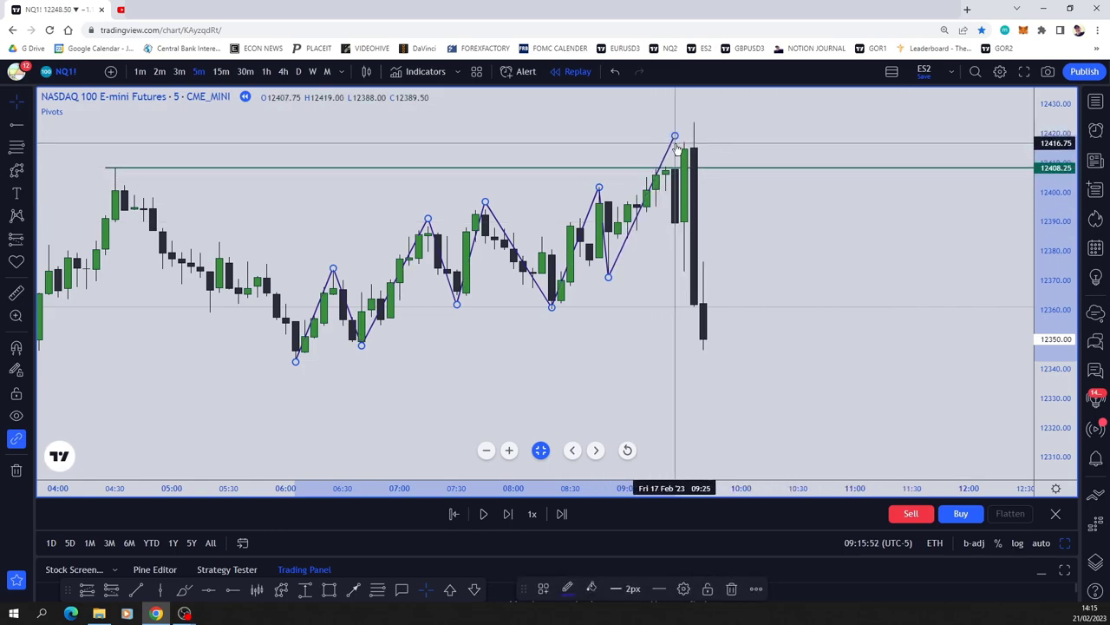
{"action": "left_click", "coordinate": [279, 593]}
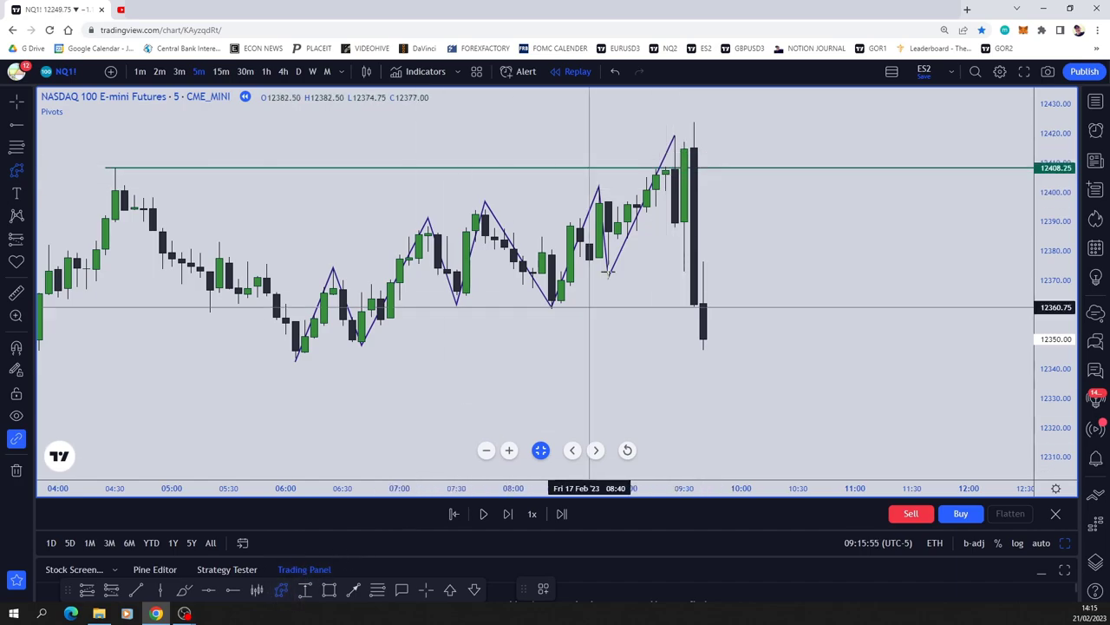
{"action": "left_click", "coordinate": [675, 131]}
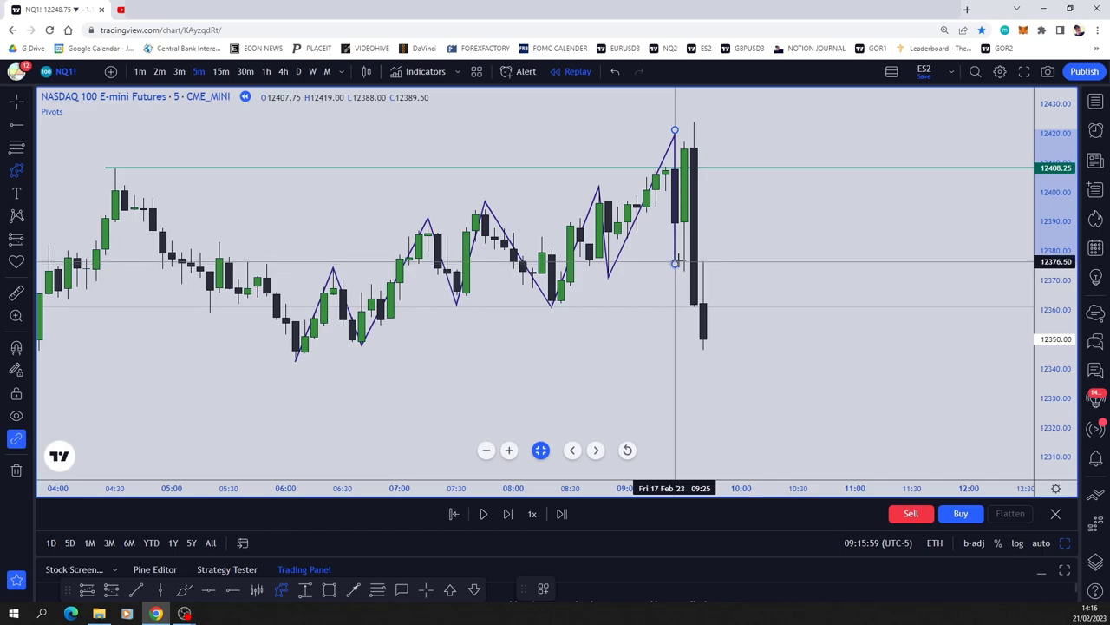
{"action": "left_click", "coordinate": [675, 263]}
{"action": "left_click", "coordinate": [694, 117]}
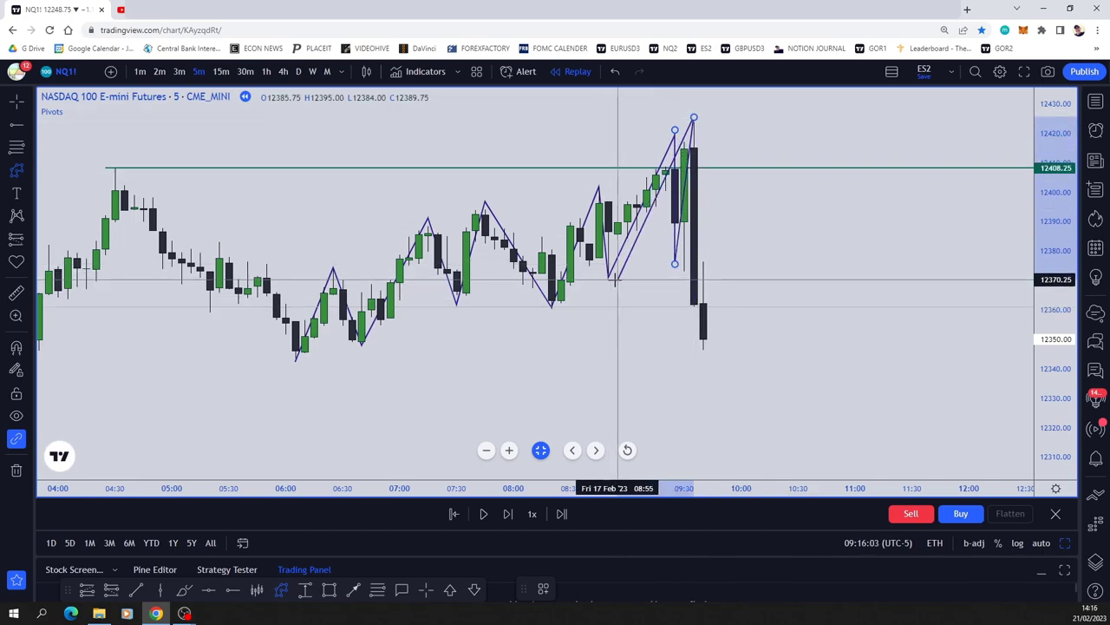
{"action": "left_click", "coordinate": [704, 351]}
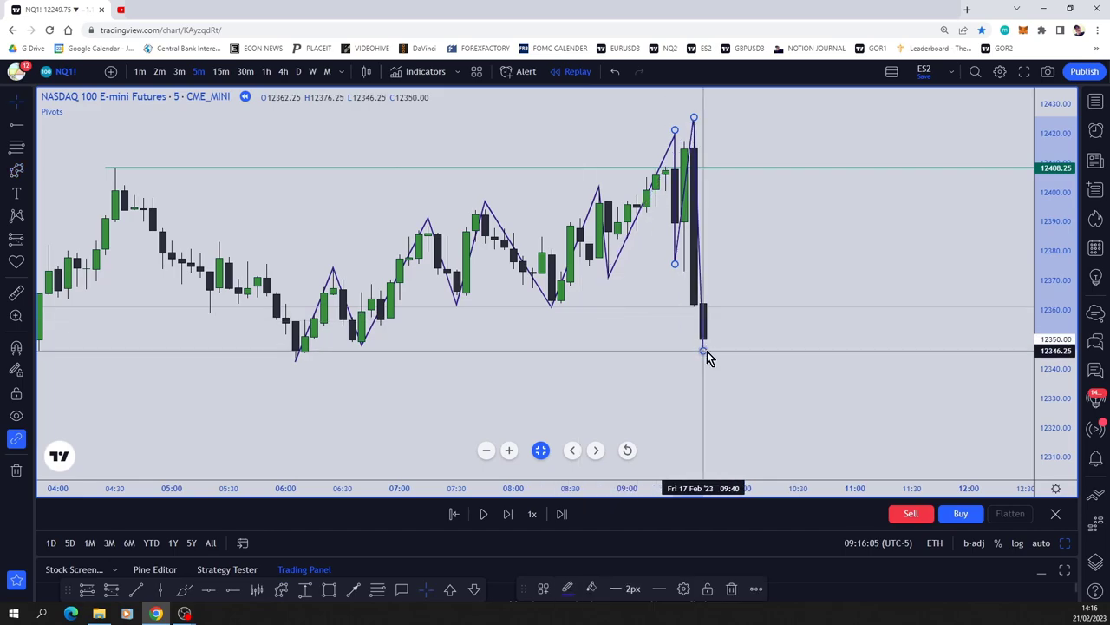
{"action": "left_click", "coordinate": [679, 321]}
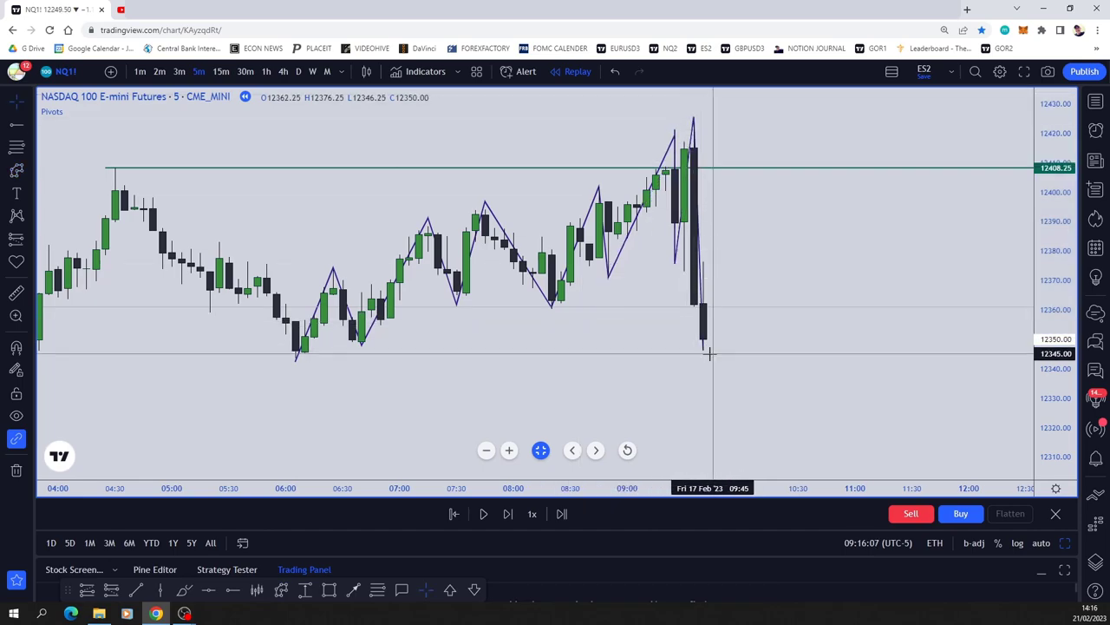
{"action": "scroll", "coordinate": [613, 371], "scroll_direction": "up", "scroll_amount": 1}
{"action": "left_click_drag", "start_coordinate": [613, 371], "coordinate": [654, 366]}
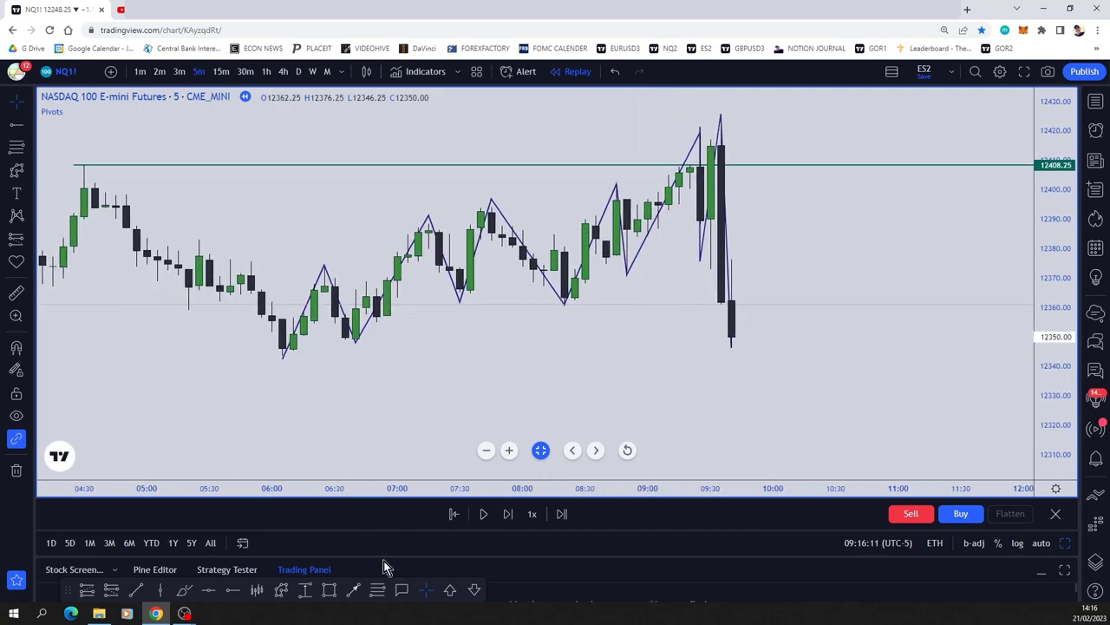
Step: Advance the replay one bar, then remove the zigzag and the leg-pattern drawings
{"action": "left_click", "coordinate": [505, 519]}
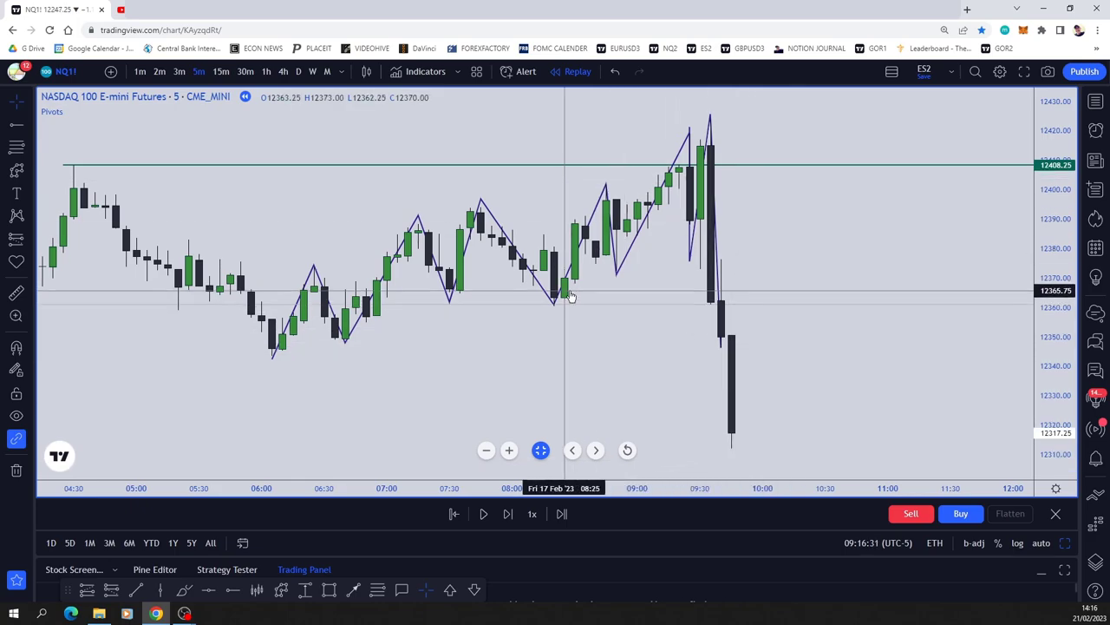
{"action": "left_click", "coordinate": [621, 270]}
{"action": "right_click", "coordinate": [621, 270]}
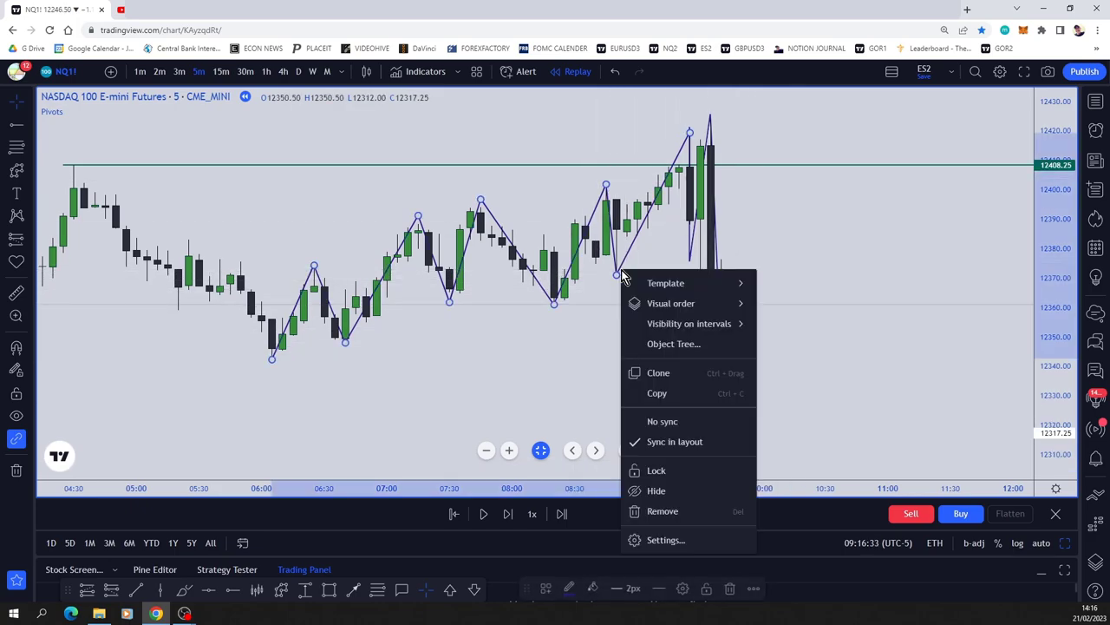
{"action": "left_click", "coordinate": [668, 511]}
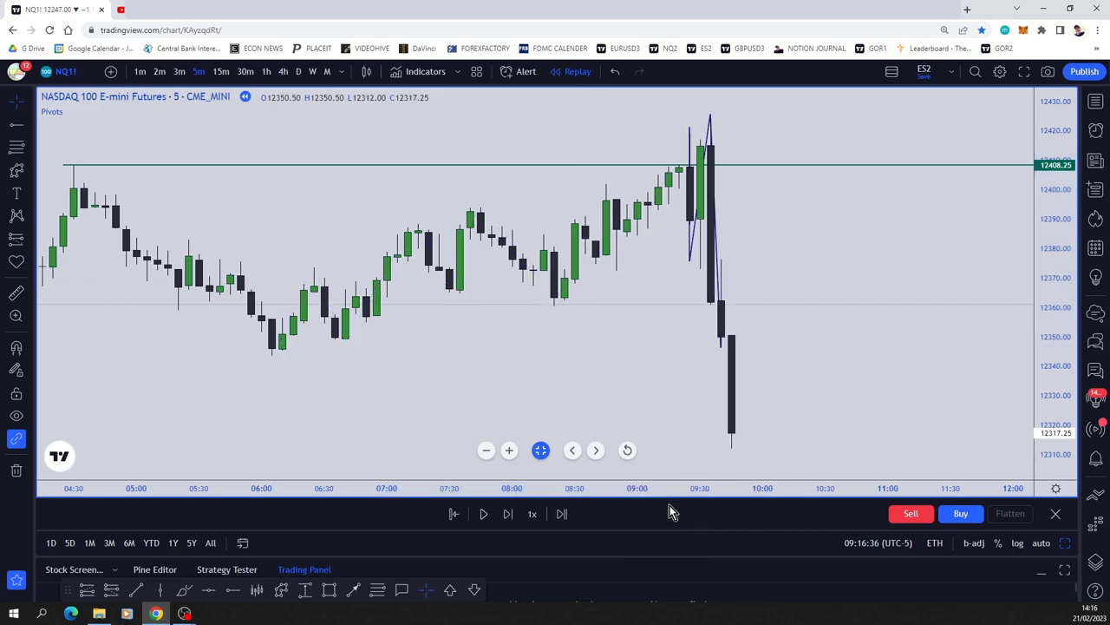
{"action": "right_click", "coordinate": [690, 258]}
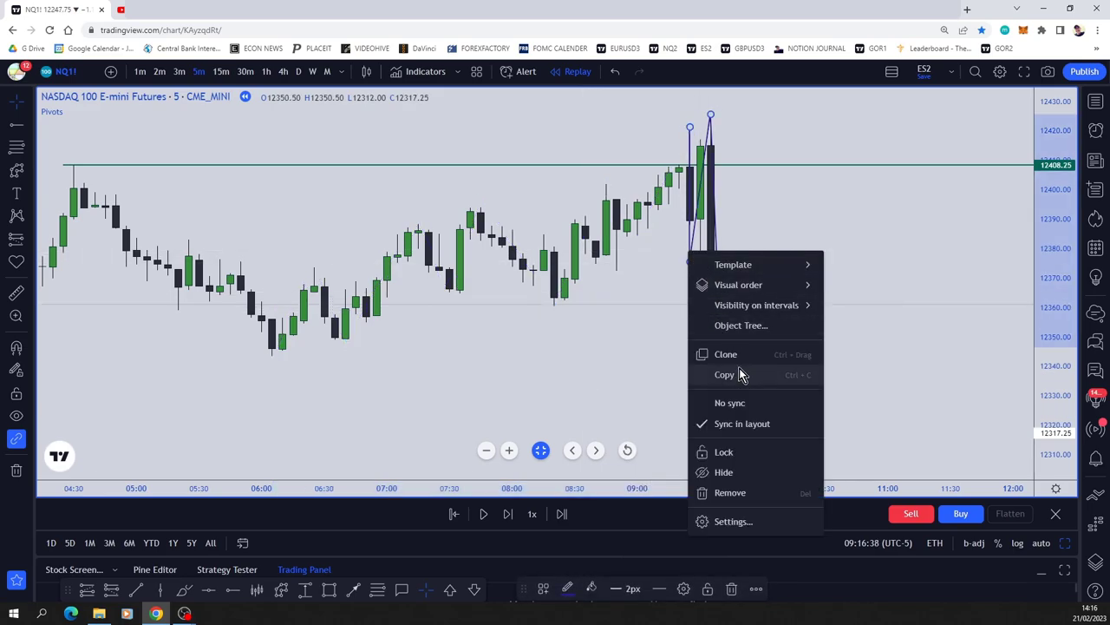
{"action": "left_click", "coordinate": [742, 492]}
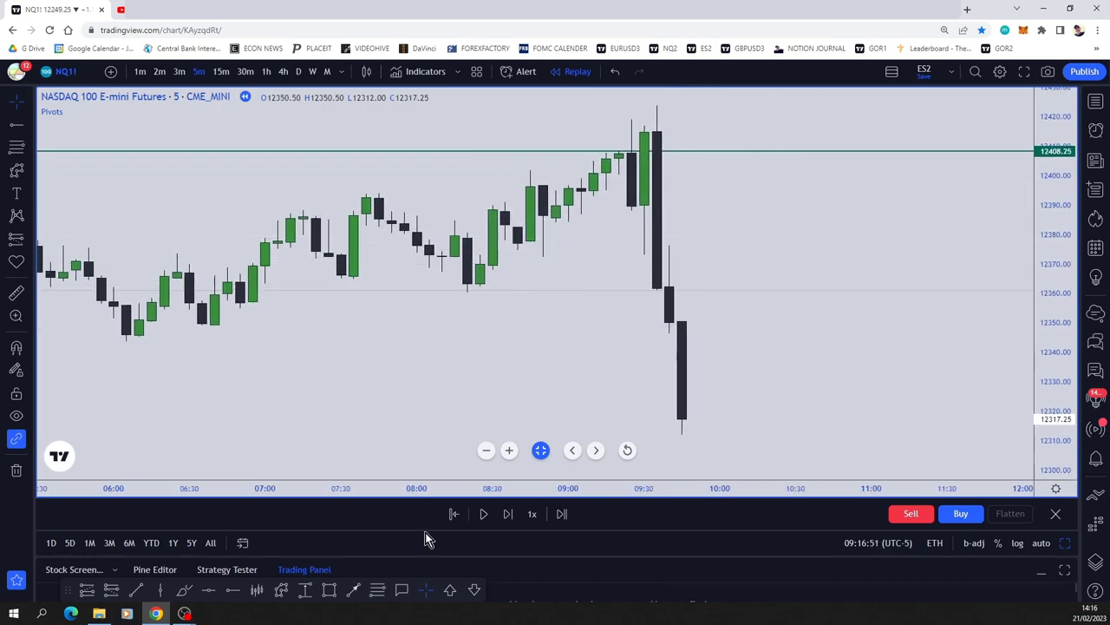
Step: Compress the chart and replay seven bars as price bottoms near 12296 and rebounds to 12385
{"action": "left_click", "coordinate": [509, 518]}
{"action": "scroll", "coordinate": [1024, 181], "scroll_direction": "down", "scroll_amount": 3}
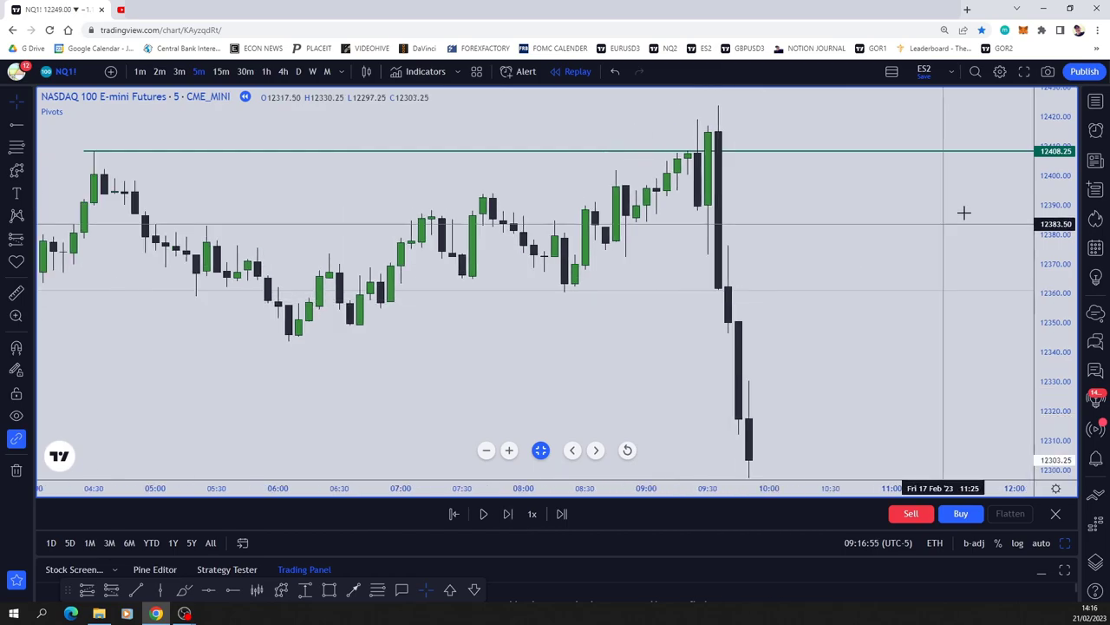
{"action": "left_click_drag", "start_coordinate": [1050, 217], "coordinate": [922, 237]}
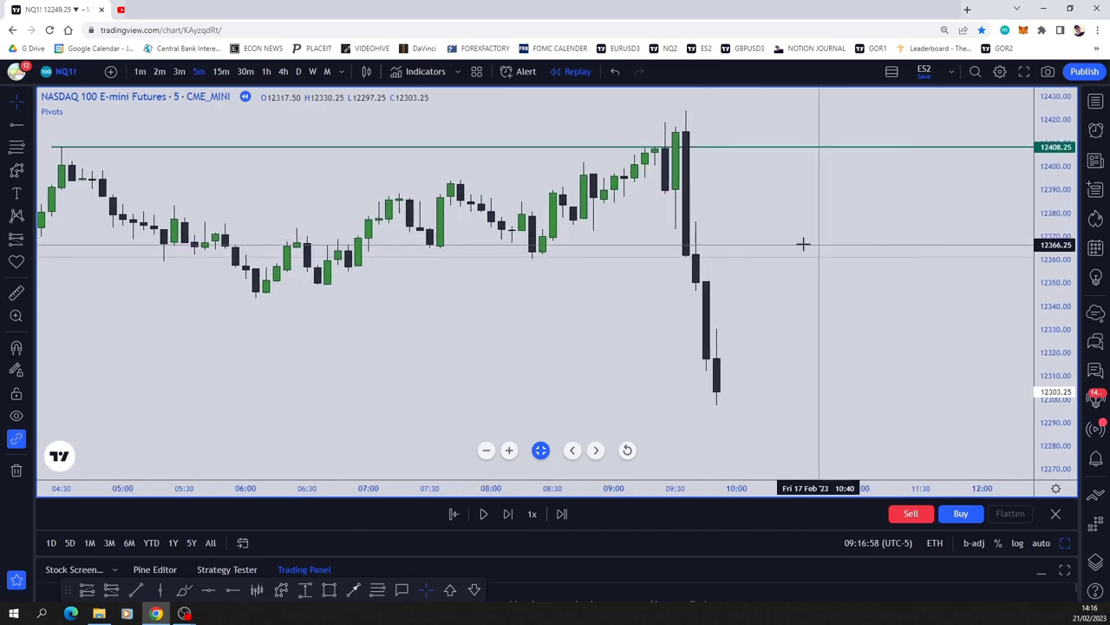
{"action": "left_click", "coordinate": [509, 514]}
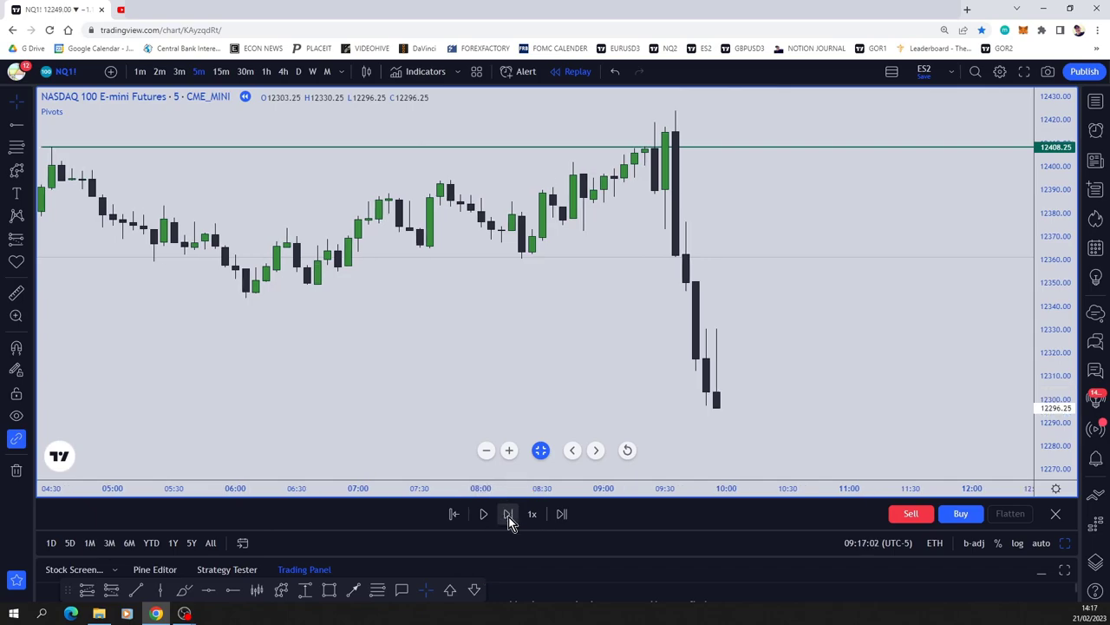
{"action": "left_click", "coordinate": [508, 514]}
{"action": "left_click", "coordinate": [508, 513]}
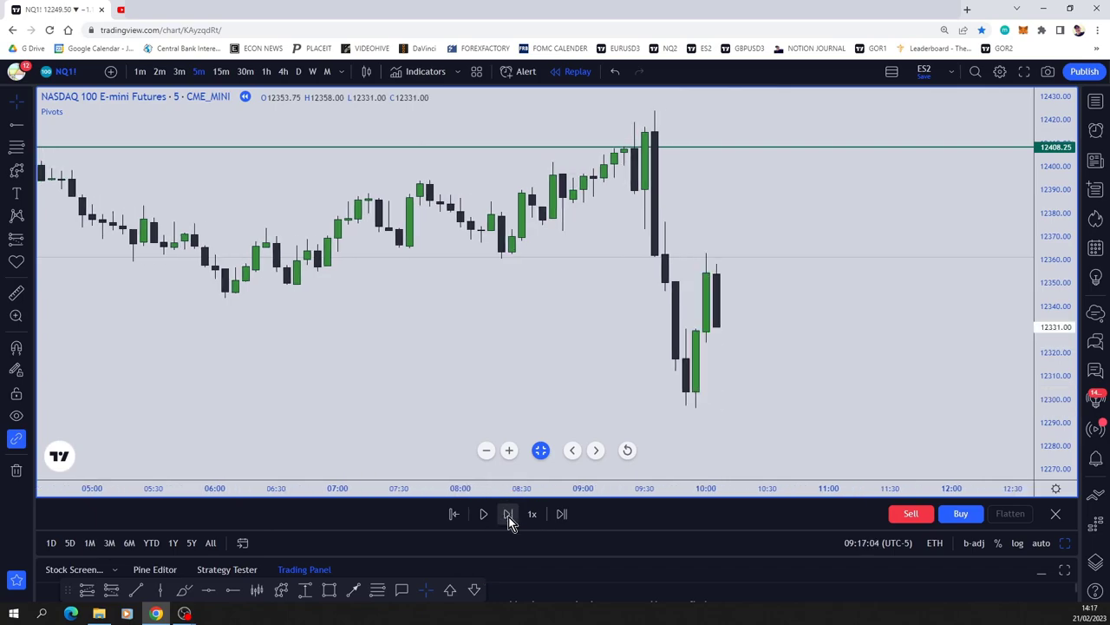
{"action": "left_click", "coordinate": [508, 513]}
{"action": "left_click", "coordinate": [509, 514]}
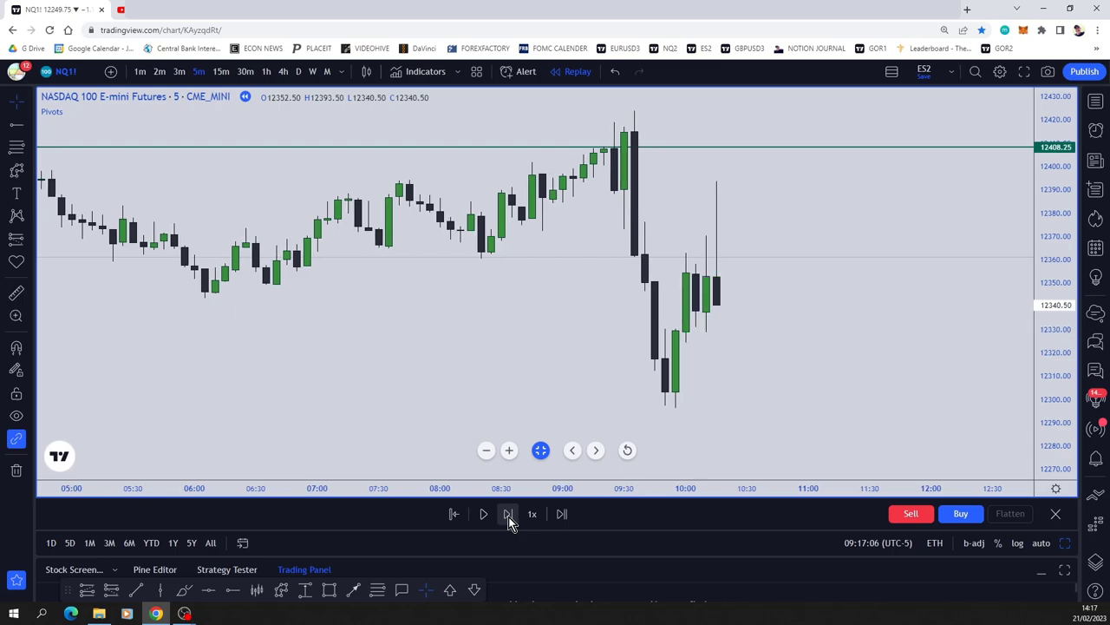
{"action": "left_click", "coordinate": [508, 513]}
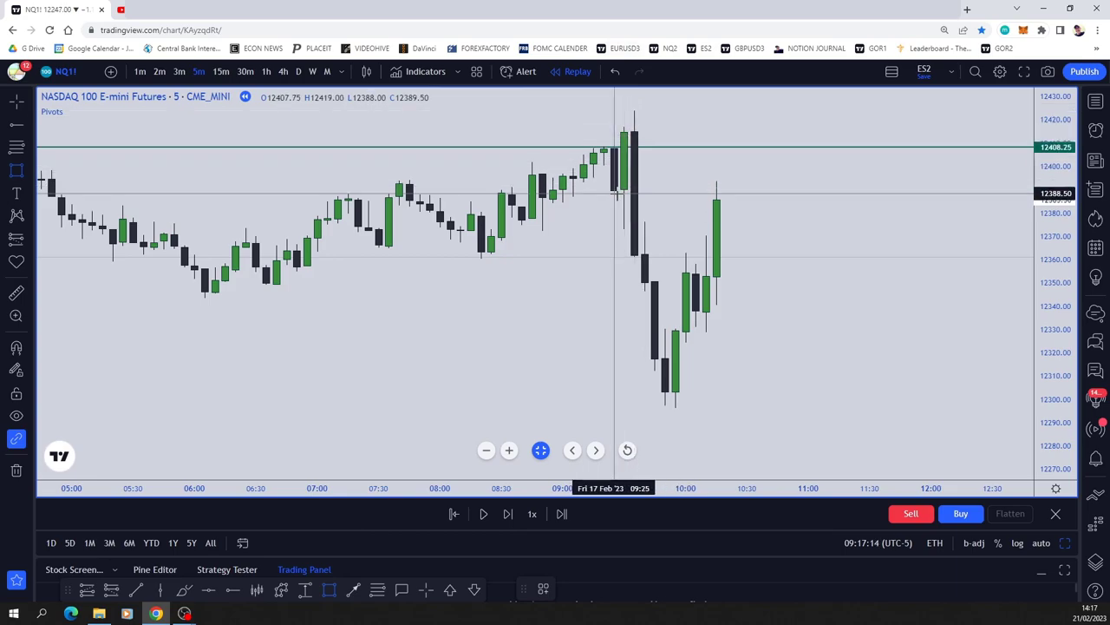
Step: Box the 12390–12414.50 order block at 09:25, then replay fifteen bars as price falls to 12293.75
{"action": "mouse_move", "coordinate": [616, 189]}
{"action": "left_mouse_down"}
{"action": "mouse_move", "coordinate": [840, 186]}
{"action": "mouse_move", "coordinate": [890, 131]}
{"action": "left_mouse_up"}
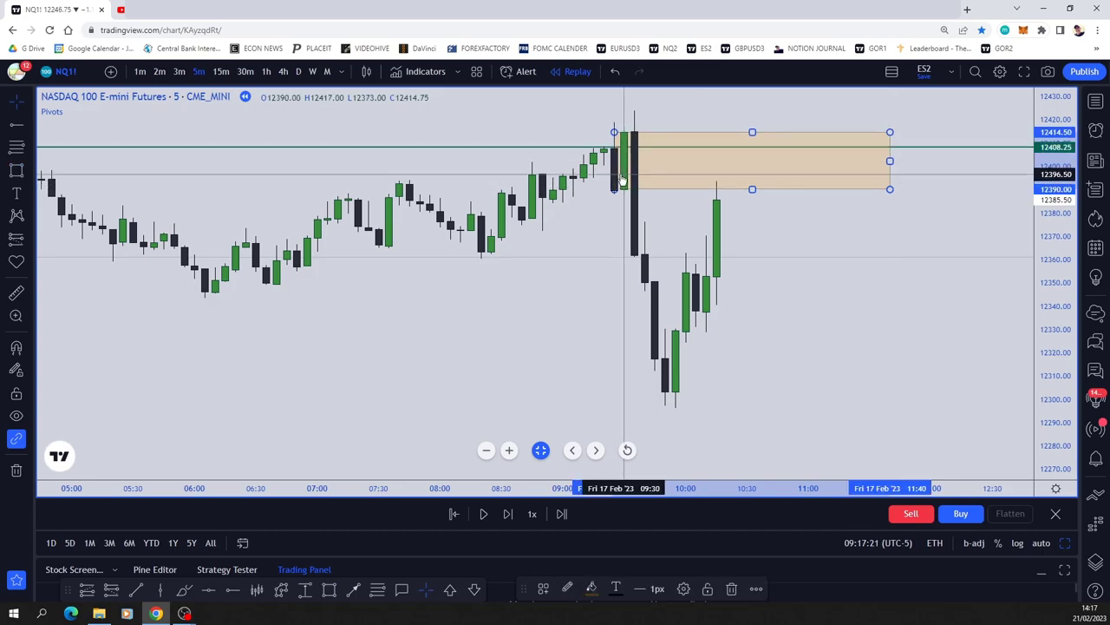
{"action": "left_click", "coordinate": [691, 222]}
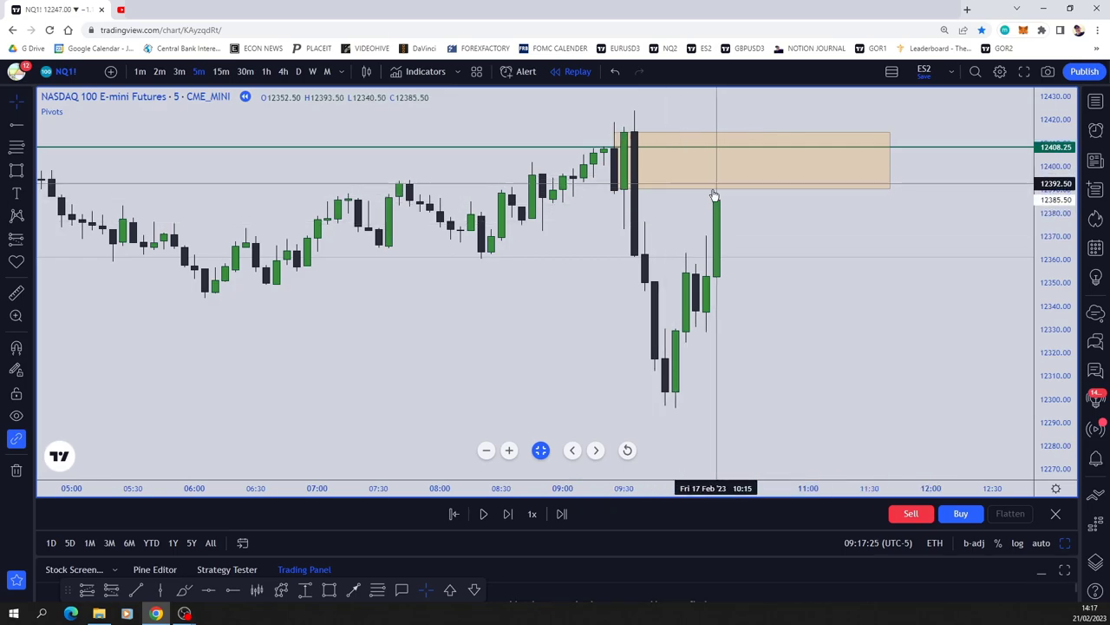
{"action": "left_click", "coordinate": [507, 515]}
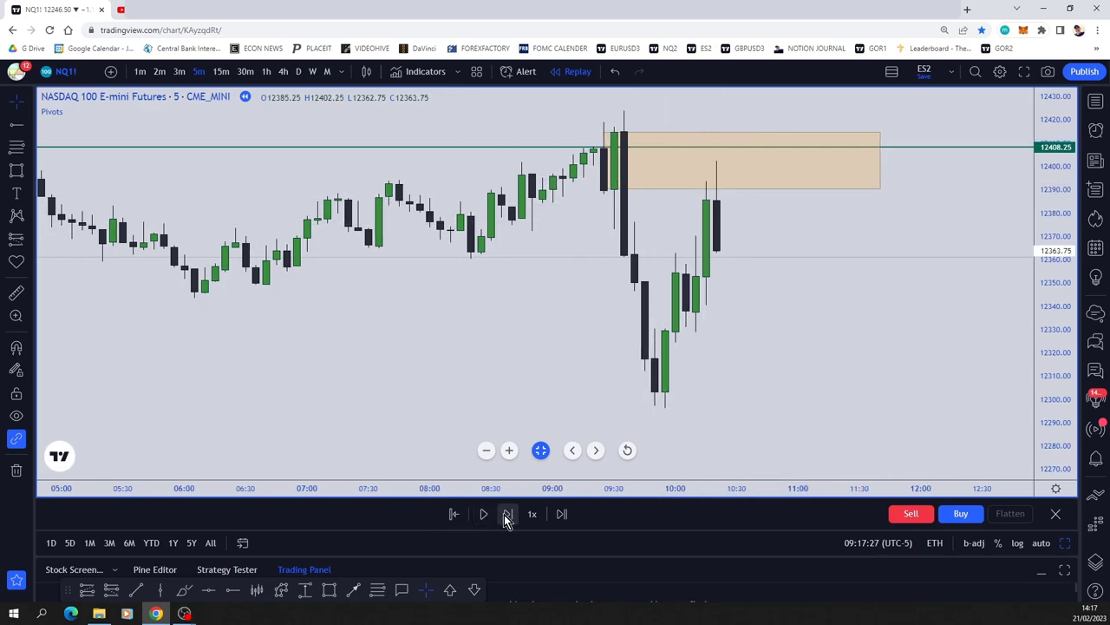
{"action": "left_click", "coordinate": [507, 515]}
{"action": "left_click", "coordinate": [508, 514]}
{"action": "left_click", "coordinate": [508, 514]}
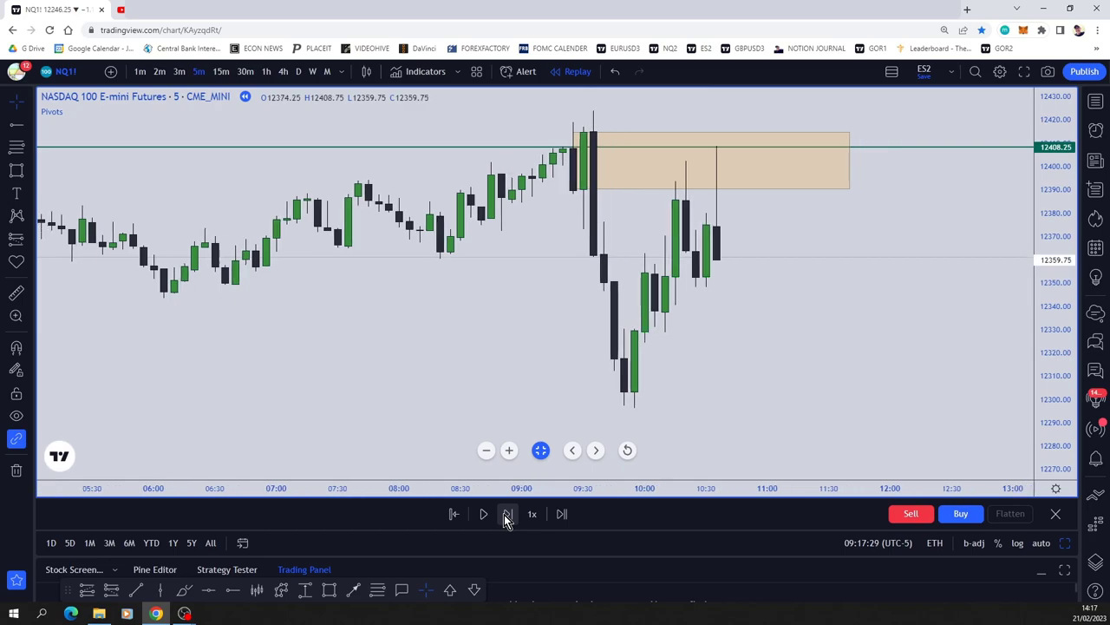
{"action": "left_click", "coordinate": [508, 514]}
{"action": "left_click", "coordinate": [507, 515]}
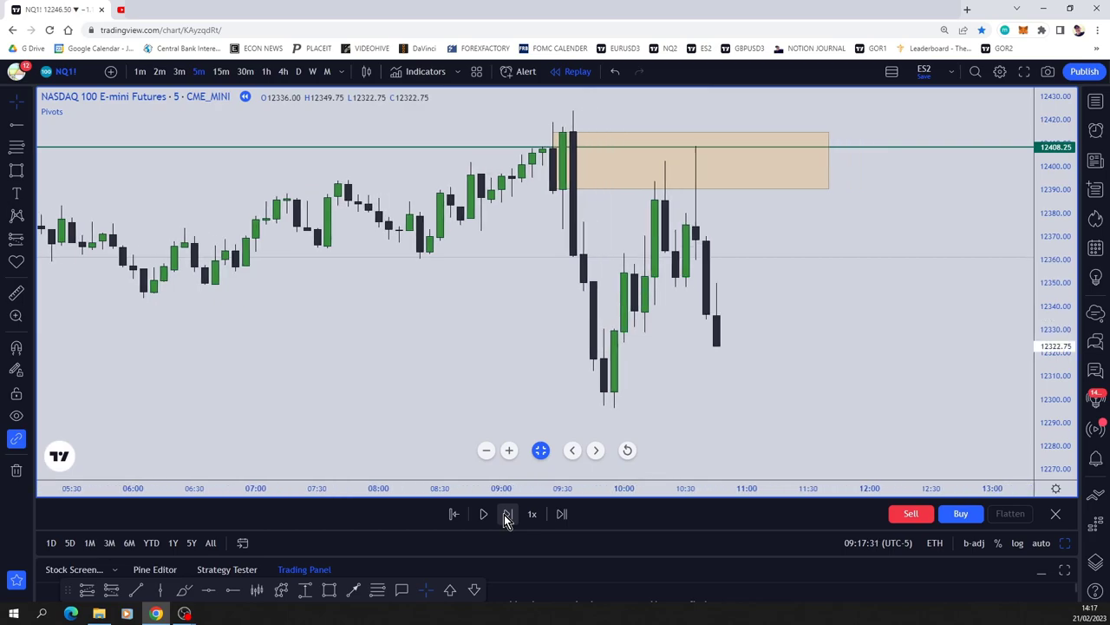
{"action": "left_click", "coordinate": [508, 515]}
{"action": "left_click", "coordinate": [507, 514]}
{"action": "left_click", "coordinate": [507, 514]}
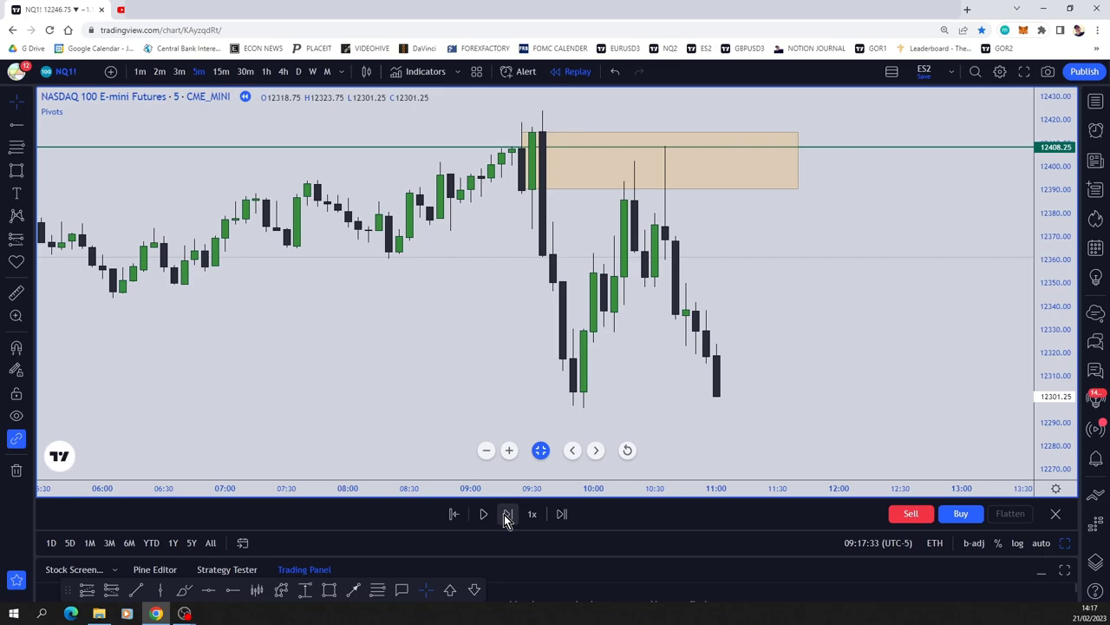
{"action": "left_click", "coordinate": [507, 514]}
{"action": "left_click", "coordinate": [507, 515]}
{"action": "left_click", "coordinate": [508, 515]}
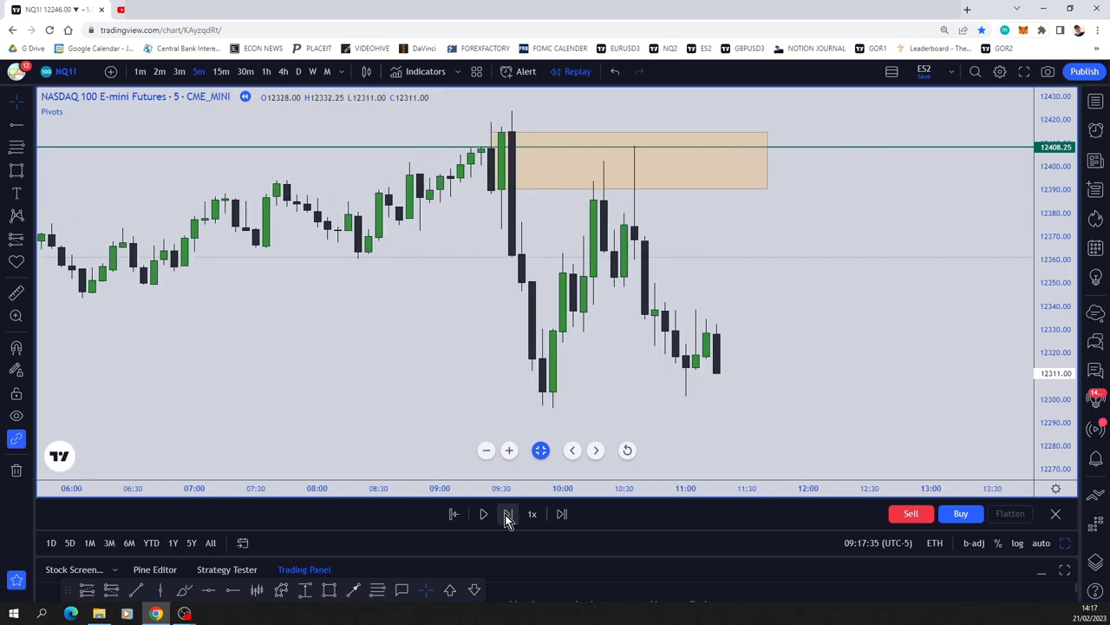
{"action": "left_click", "coordinate": [508, 514]}
{"action": "left_click", "coordinate": [507, 515]}
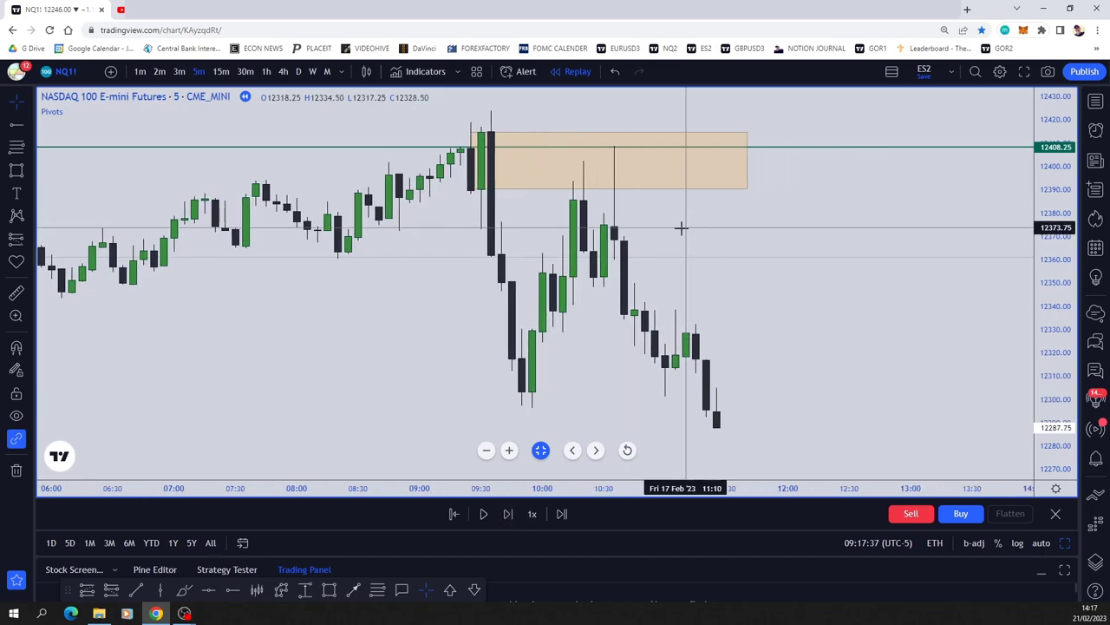
{"action": "key", "text": "shift+Right"}
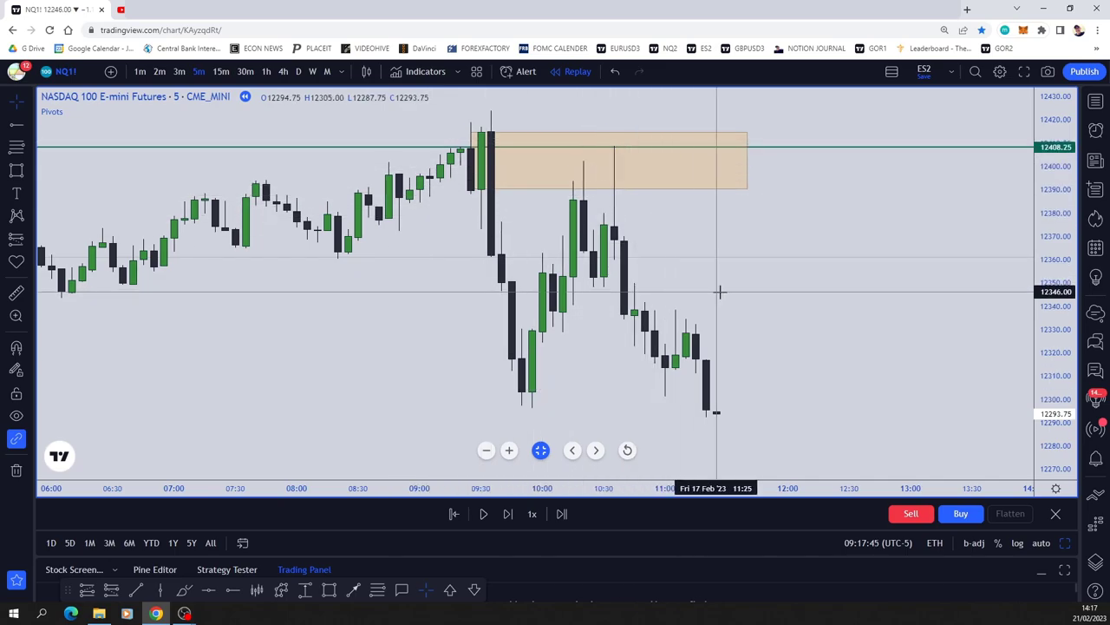
Step: Place a short at the 10:20 candle: entry 12389.75, stop 12426, target 12299.25 (2.5R)
{"action": "left_click_drag", "start_coordinate": [729, 291], "coordinate": [771, 295]}
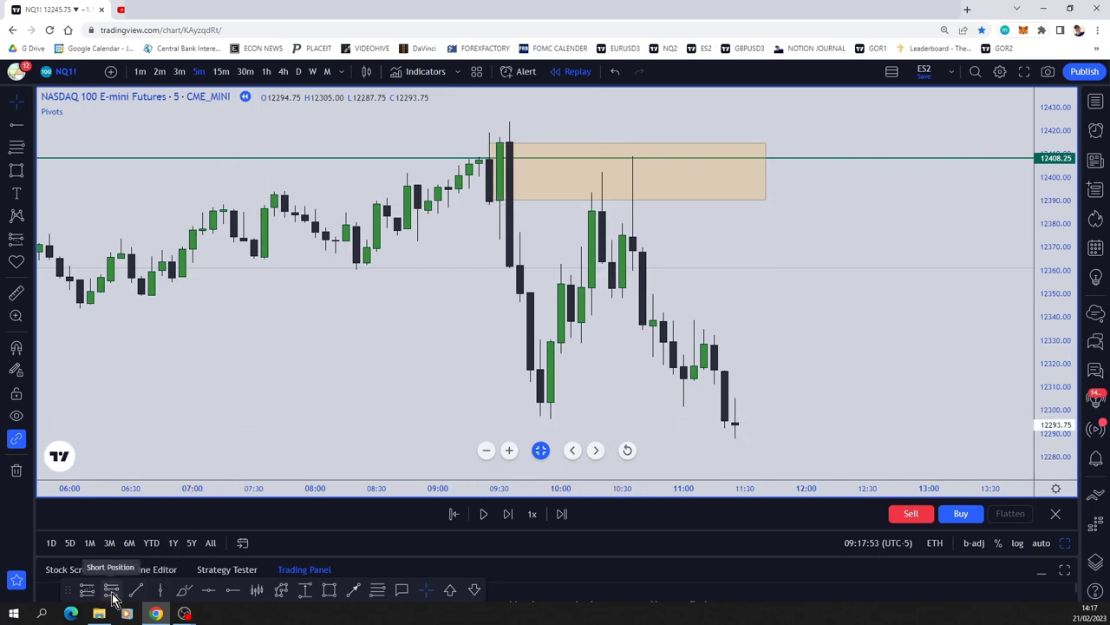
{"action": "left_click", "coordinate": [113, 599]}
{"action": "left_click", "coordinate": [592, 203]}
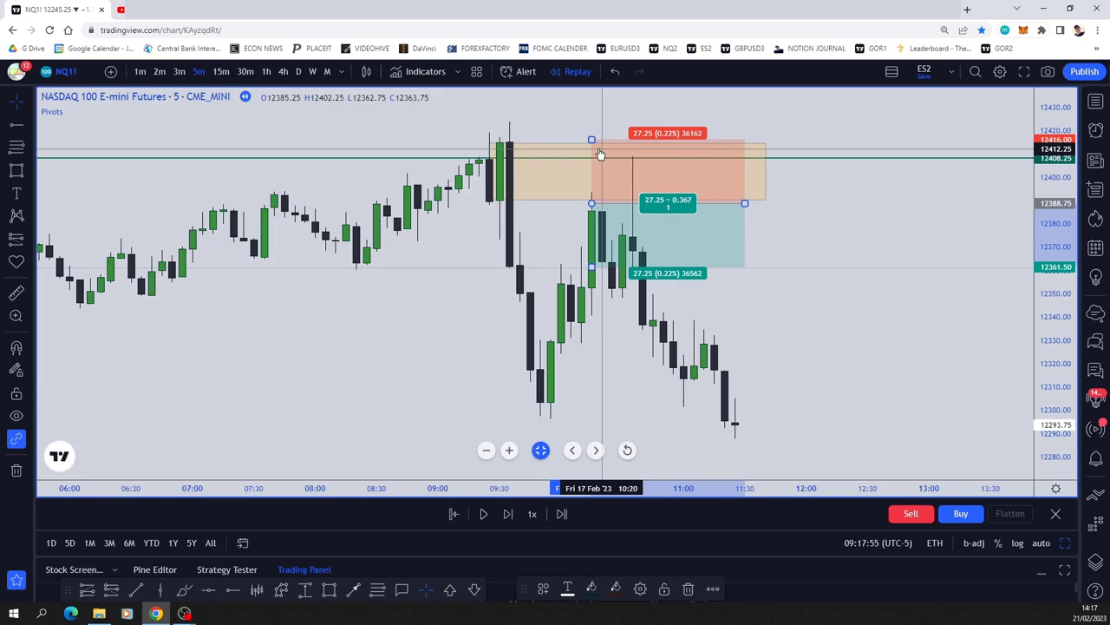
{"action": "mouse_move", "coordinate": [592, 139]}
{"action": "left_mouse_down"}
{"action": "mouse_move", "coordinate": [593, 117]}
{"action": "mouse_move", "coordinate": [582, 116]}
{"action": "left_mouse_up"}
{"action": "mouse_move", "coordinate": [594, 203]}
{"action": "left_mouse_down"}
{"action": "mouse_move", "coordinate": [526, 200]}
{"action": "mouse_move", "coordinate": [602, 208]}
{"action": "left_mouse_up"}
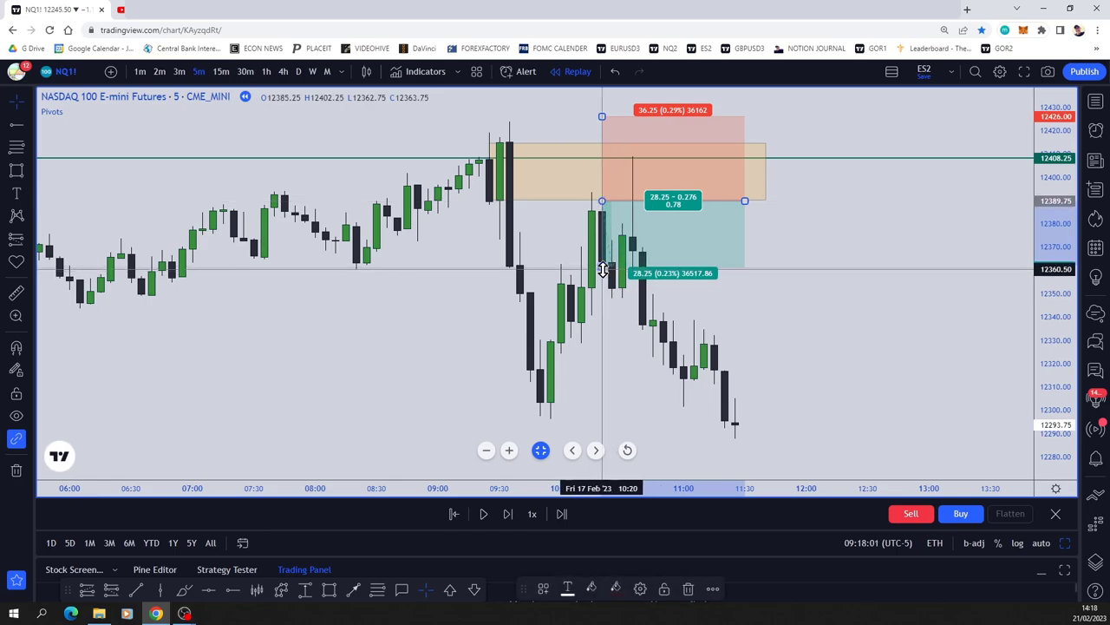
{"action": "left_click_drag", "start_coordinate": [602, 268], "coordinate": [612, 411]}
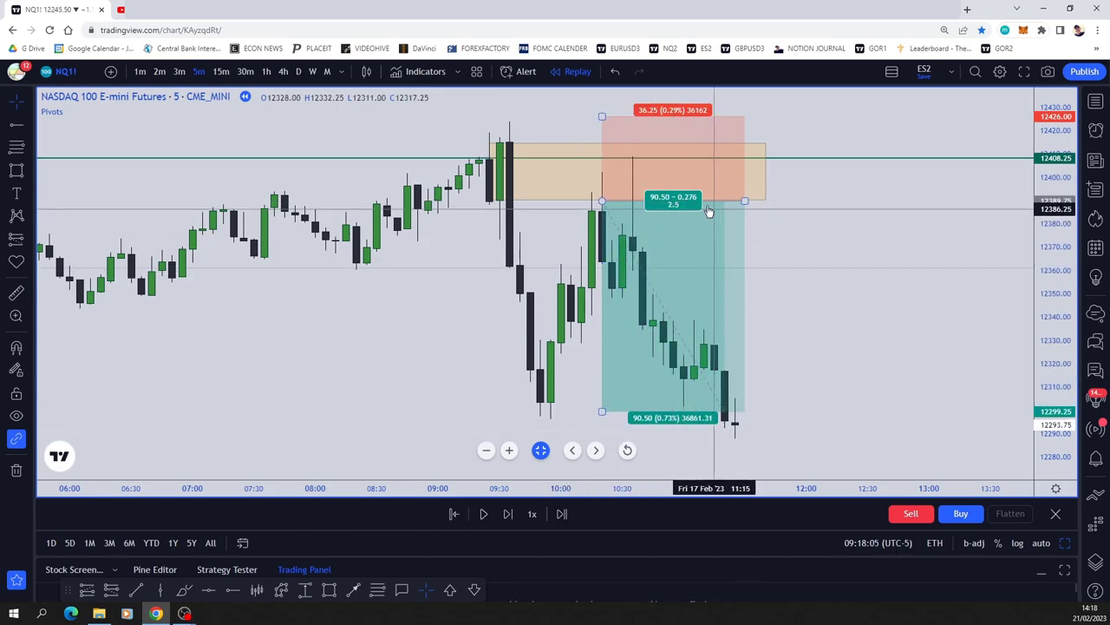
{"action": "left_click_drag", "start_coordinate": [850, 372], "coordinate": [836, 364]}
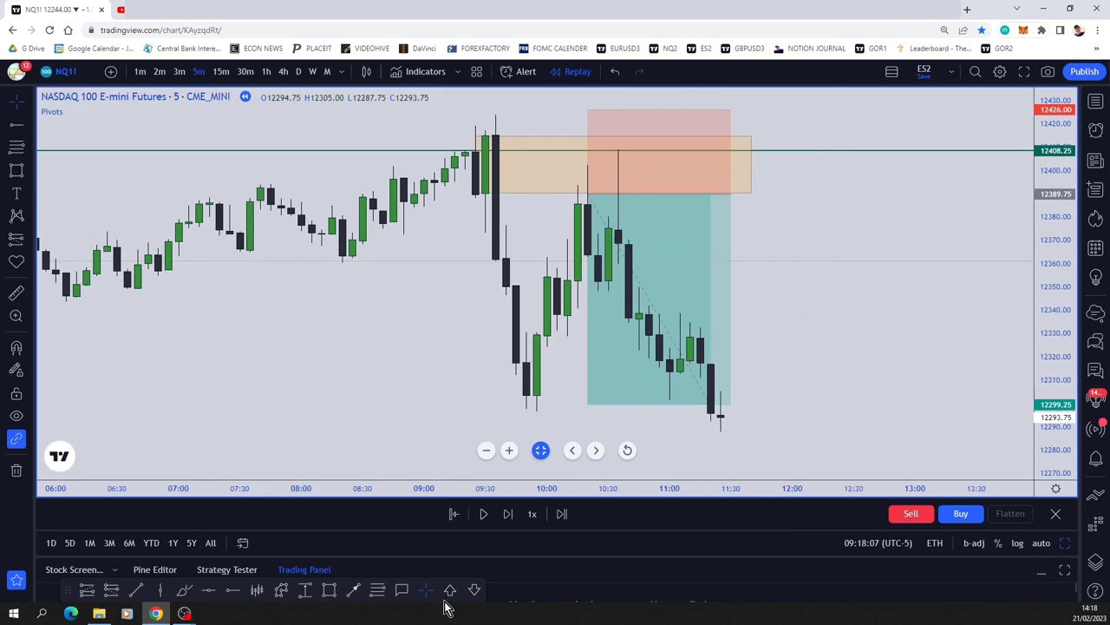
Step: Replay two more bars, then move down to the zigzag diagram with its 12093.50 line
{"action": "left_click", "coordinate": [509, 515]}
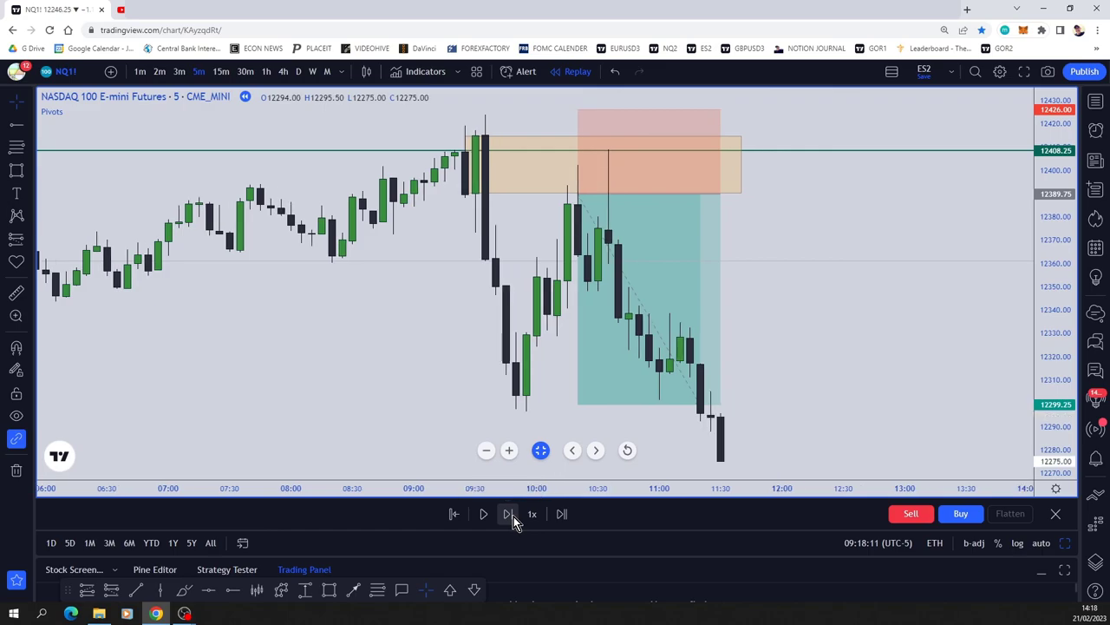
{"action": "left_click", "coordinate": [509, 515]}
{"action": "scroll", "coordinate": [503, 318], "scroll_direction": "left", "scroll_amount": 5}
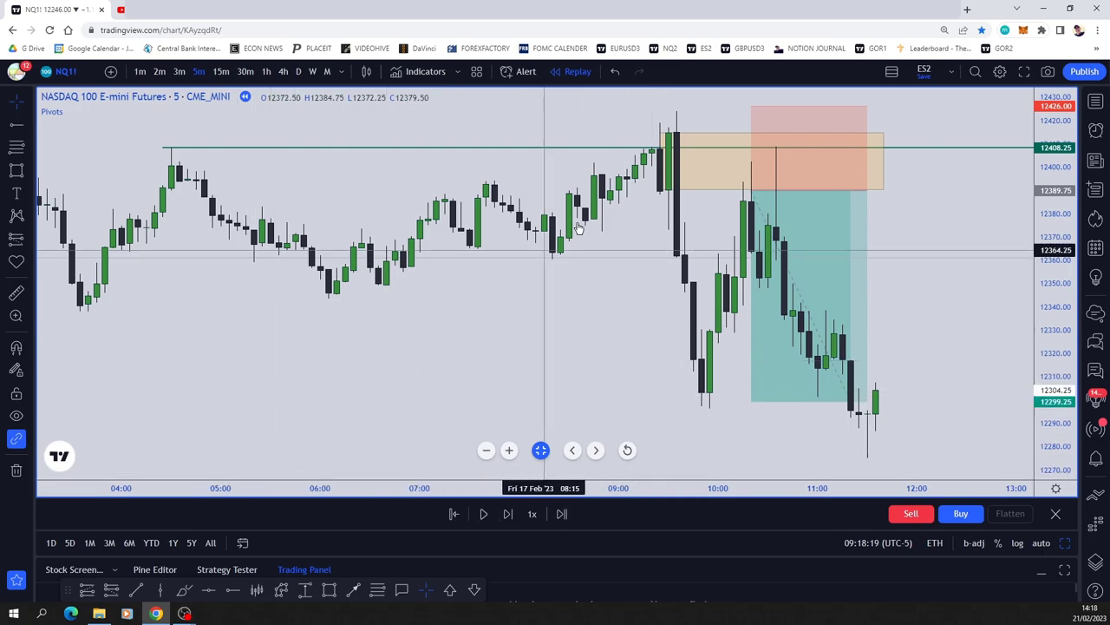
{"action": "mouse_move", "coordinate": [567, 320]}
{"action": "left_mouse_down"}
{"action": "mouse_move", "coordinate": [572, 290]}
{"action": "mouse_move", "coordinate": [607, 279]}
{"action": "mouse_move", "coordinate": [570, 229]}
{"action": "mouse_move", "coordinate": [582, 153]}
{"action": "left_mouse_up"}
{"action": "left_click_drag", "start_coordinate": [634, 347], "coordinate": [618, 157]}
{"action": "left_click_drag", "start_coordinate": [634, 319], "coordinate": [555, 218]}
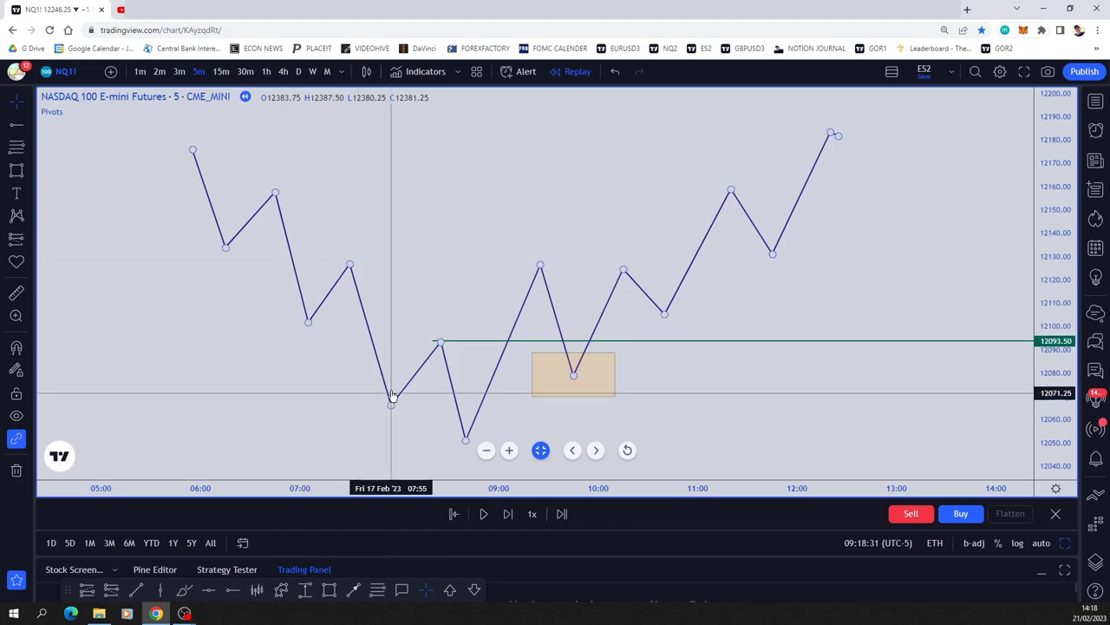
{"action": "left_click", "coordinate": [469, 433]}
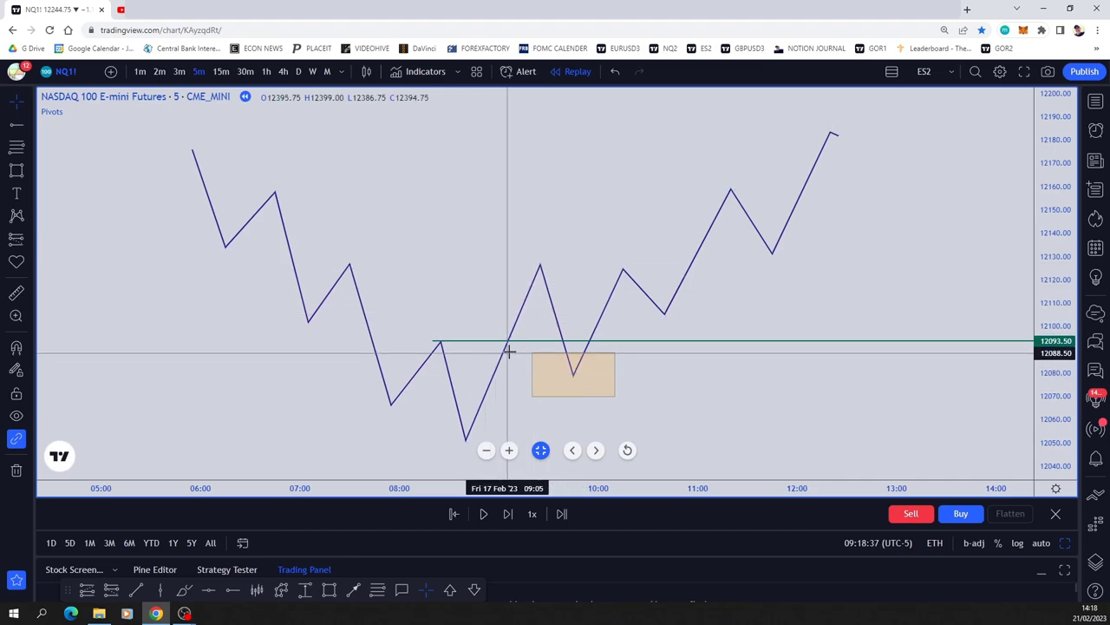
{"action": "left_click_drag", "start_coordinate": [542, 270], "coordinate": [534, 330]}
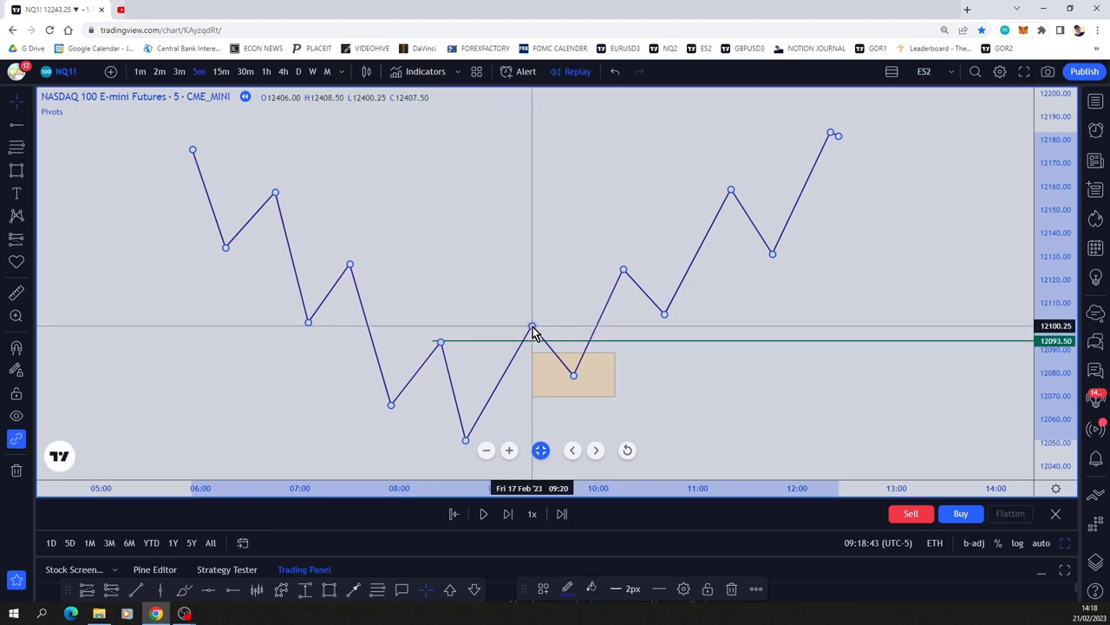
{"action": "left_click_drag", "start_coordinate": [532, 329], "coordinate": [552, 266]}
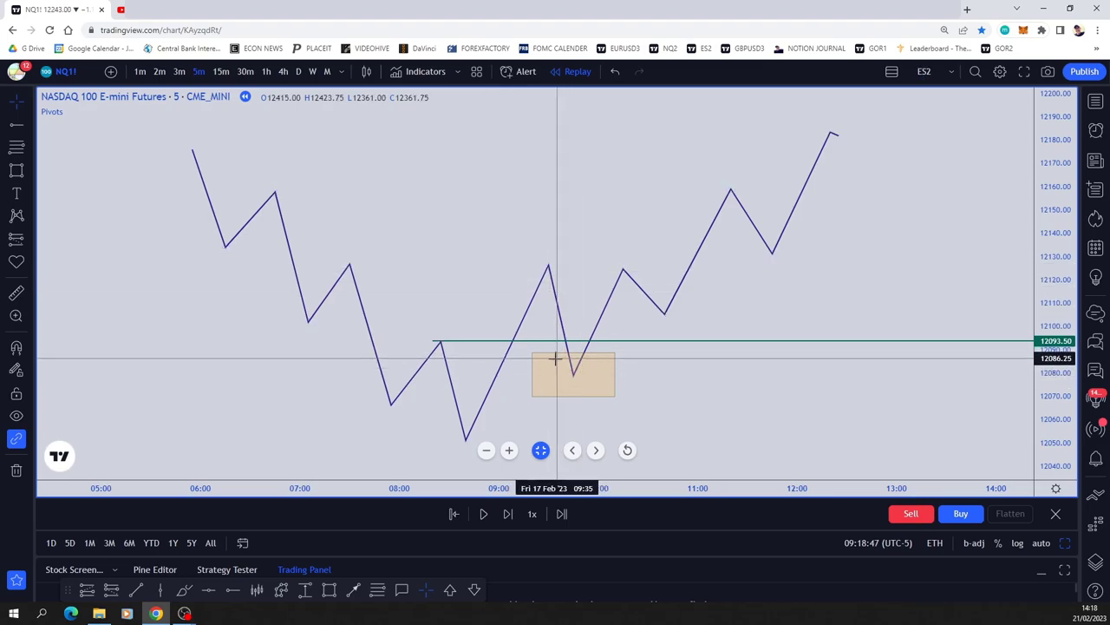
{"action": "left_click", "coordinate": [561, 414]}
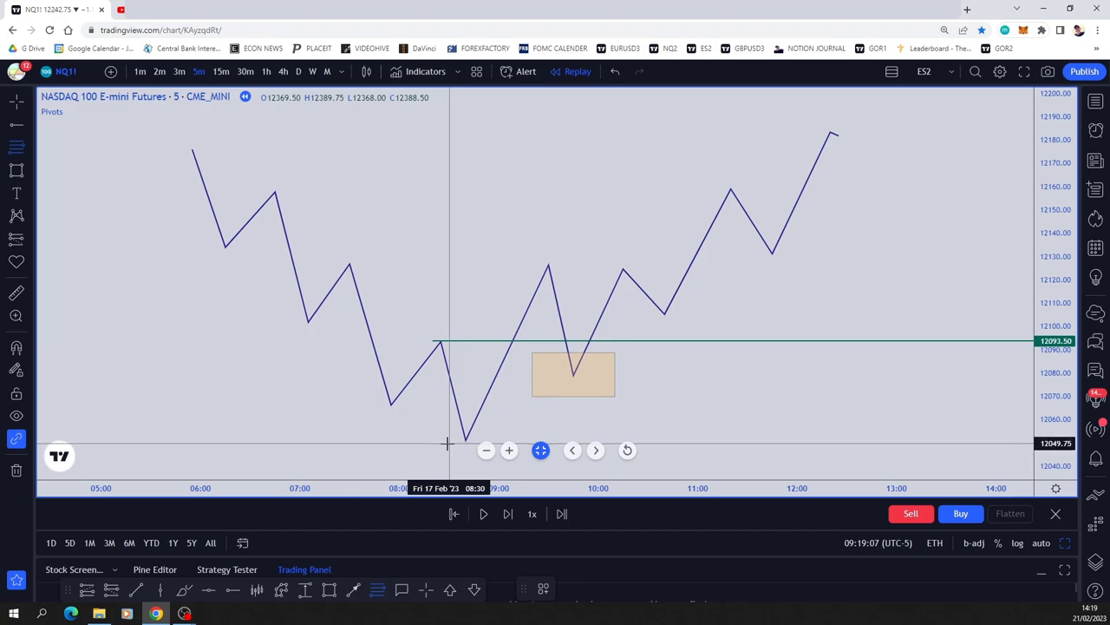
Step: Draw a Fib retracement from 12050.50 to 12127, giving 0.5 near 12089 and -0.5 near 12165
{"action": "mouse_move", "coordinate": [449, 442]}
{"action": "left_mouse_down"}
{"action": "mouse_move", "coordinate": [498, 365]}
{"action": "mouse_move", "coordinate": [508, 290]}
{"action": "mouse_move", "coordinate": [524, 263]}
{"action": "left_mouse_up"}
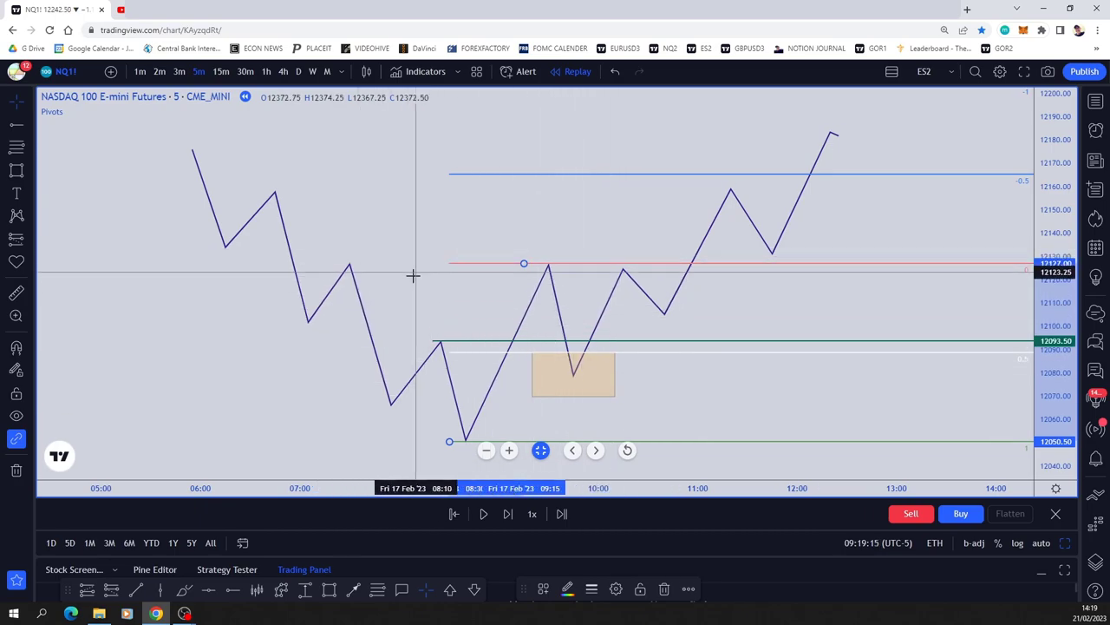
{"action": "left_click_drag", "start_coordinate": [412, 278], "coordinate": [449, 268]}
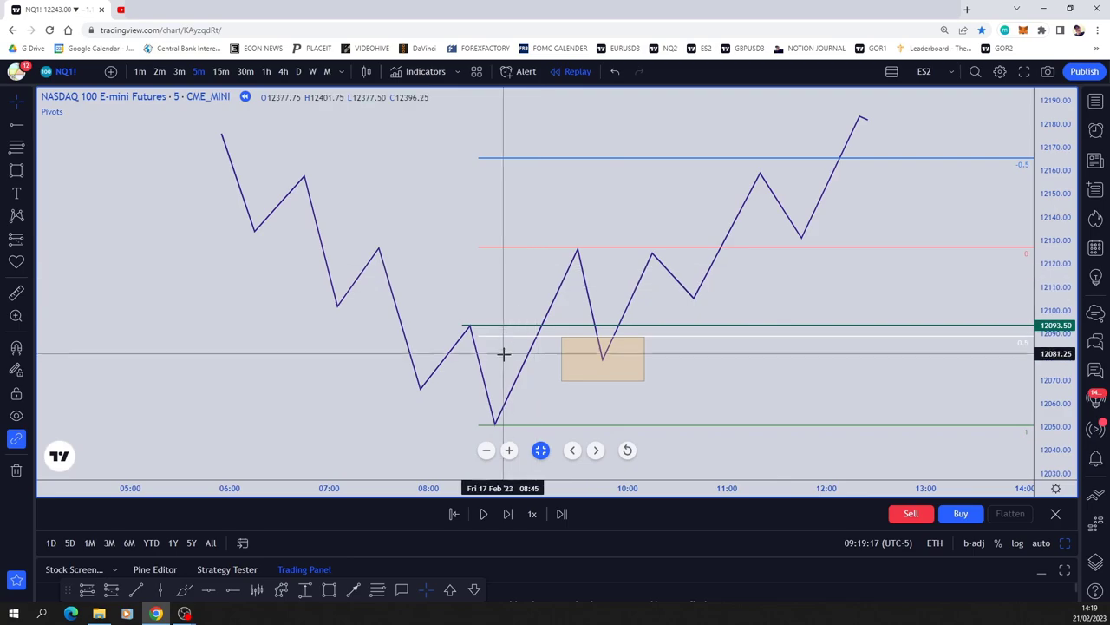